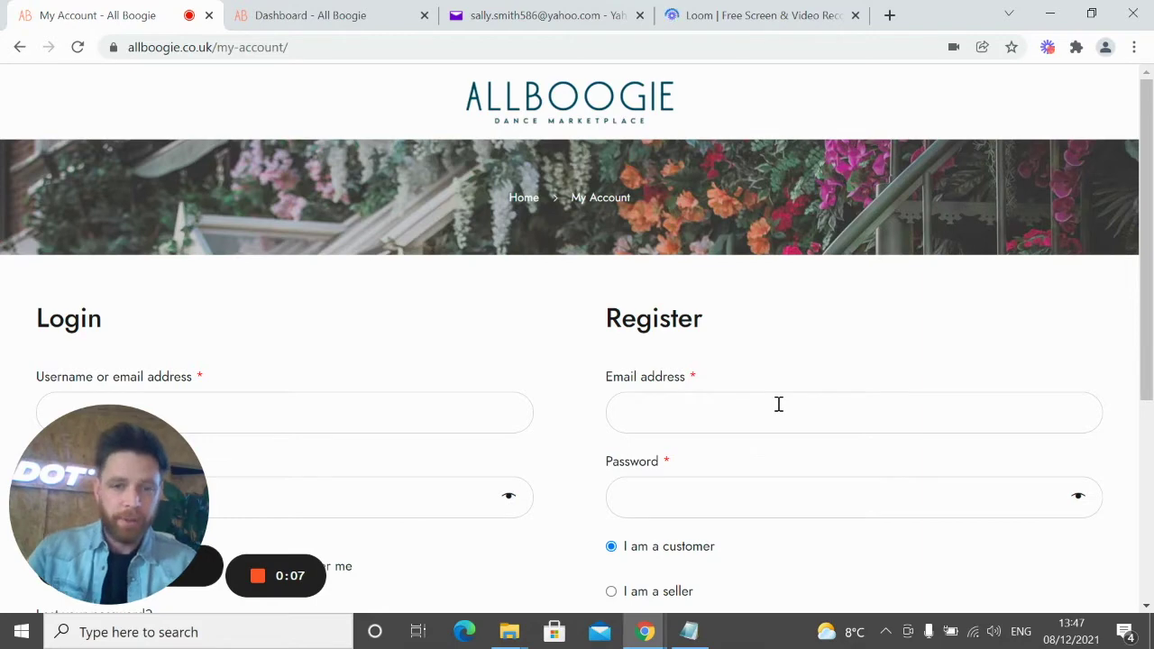
Log in to the seller account with the saved email suggestion and the account password
drag(144, 461, 856, 234)
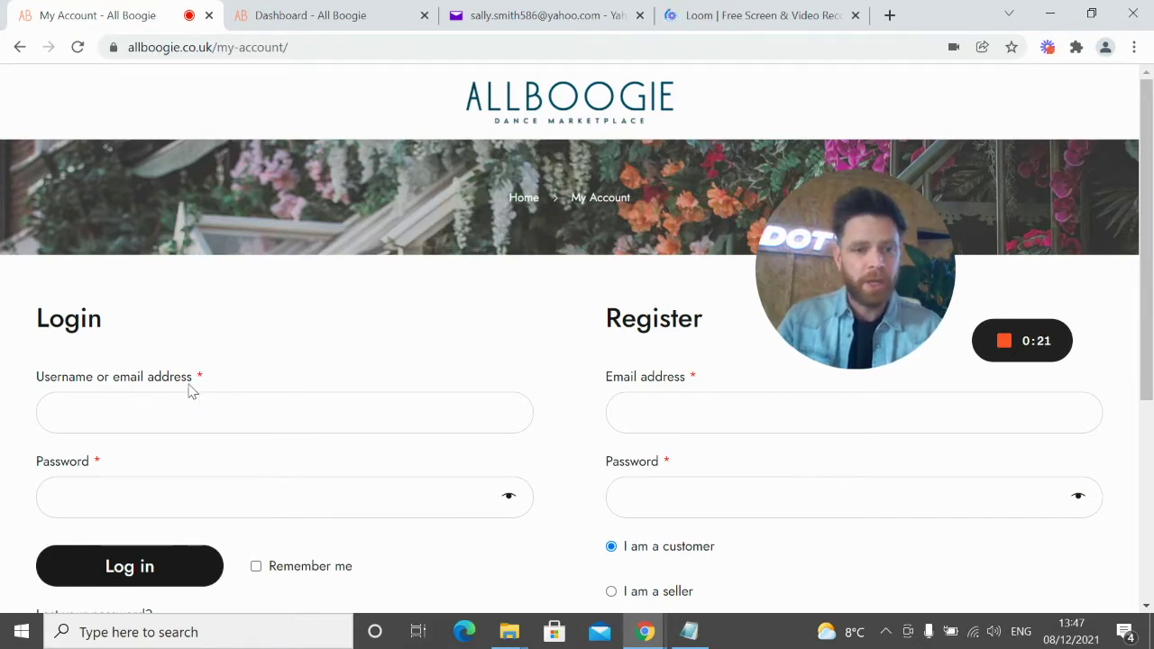
scroll(191, 391, down, 1)
click(175, 319)
click(142, 368)
click(199, 411)
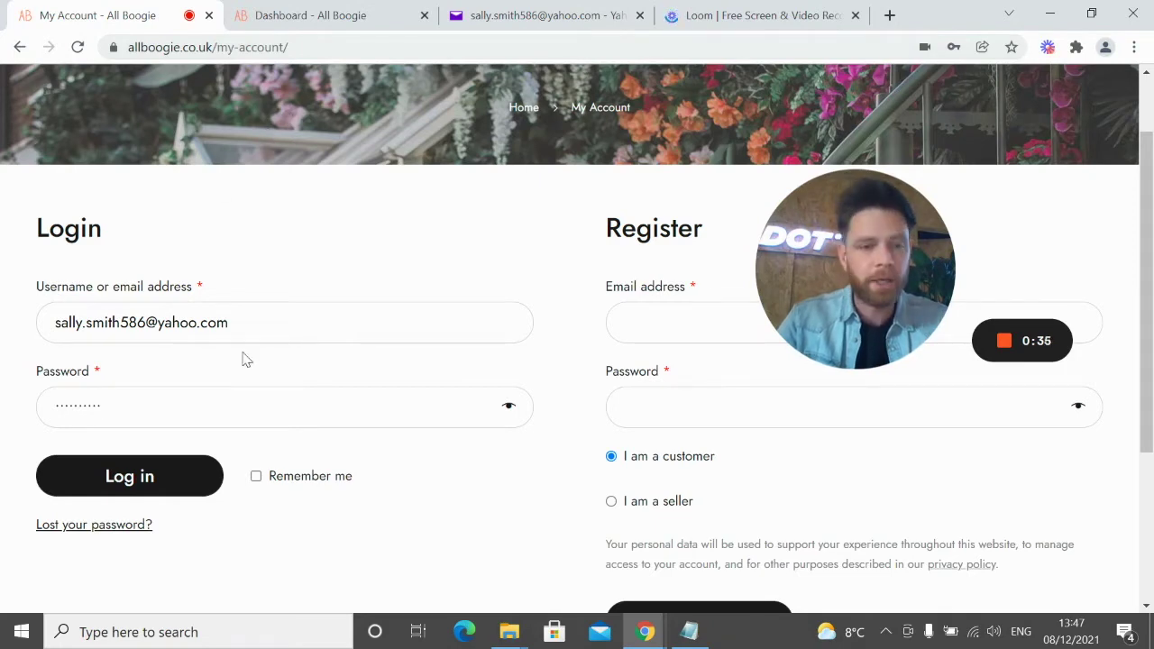
click(129, 479)
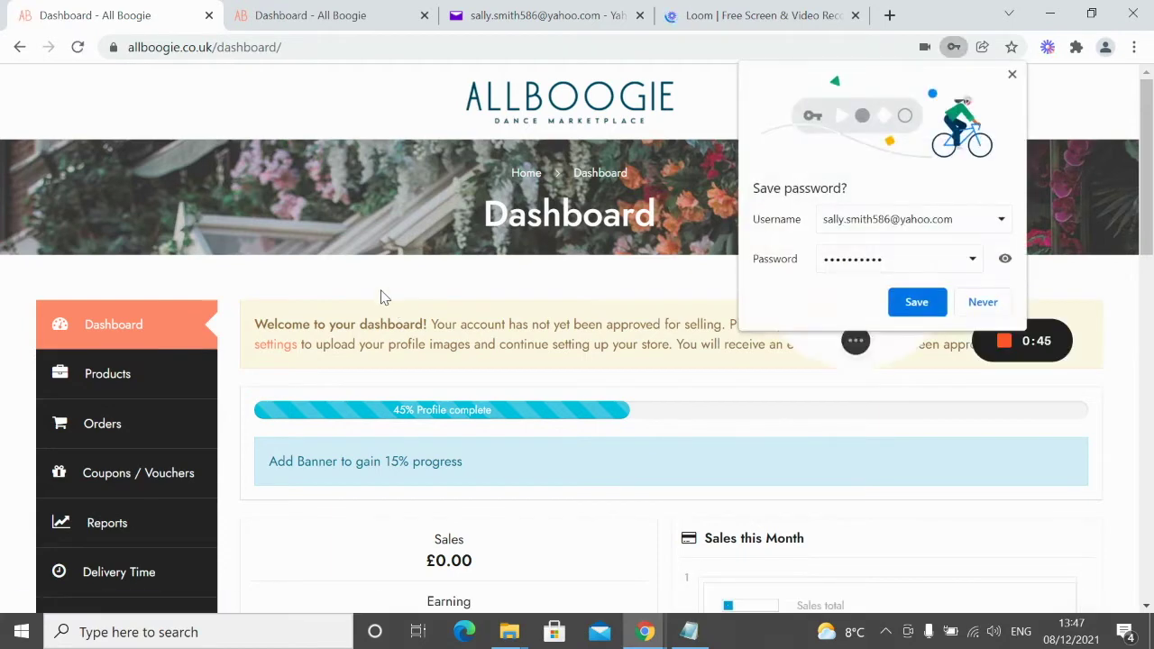
Dismiss Chrome's save-password prompt and follow the welcome notice's settings link to store settings
click(1012, 73)
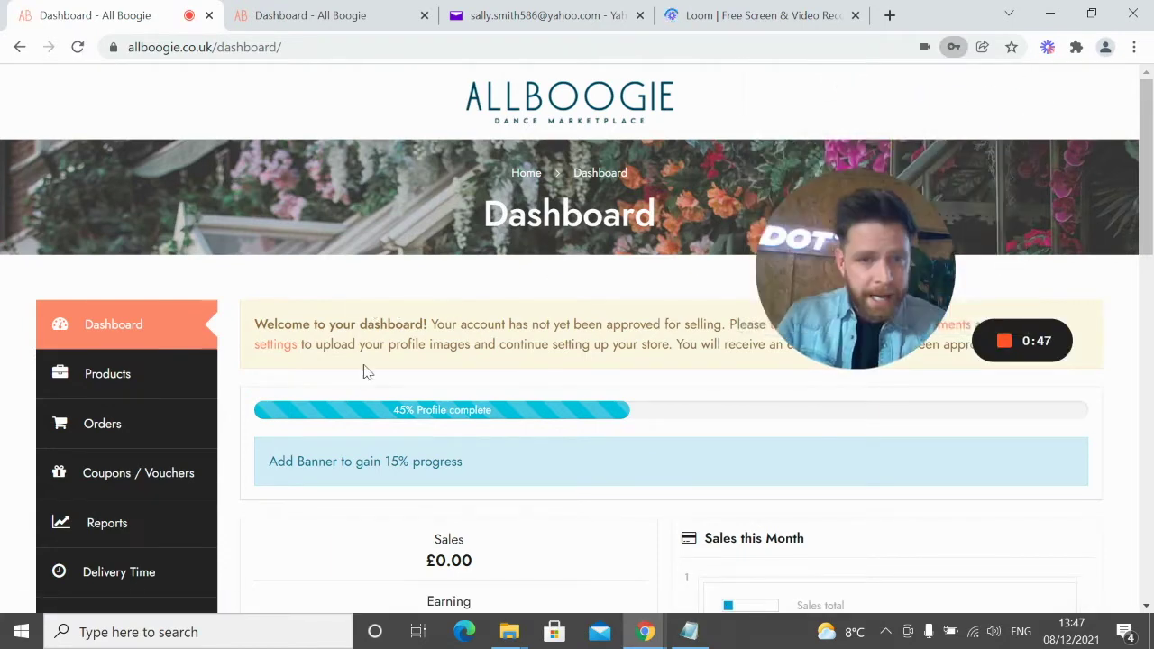
drag(854, 270, 863, 466)
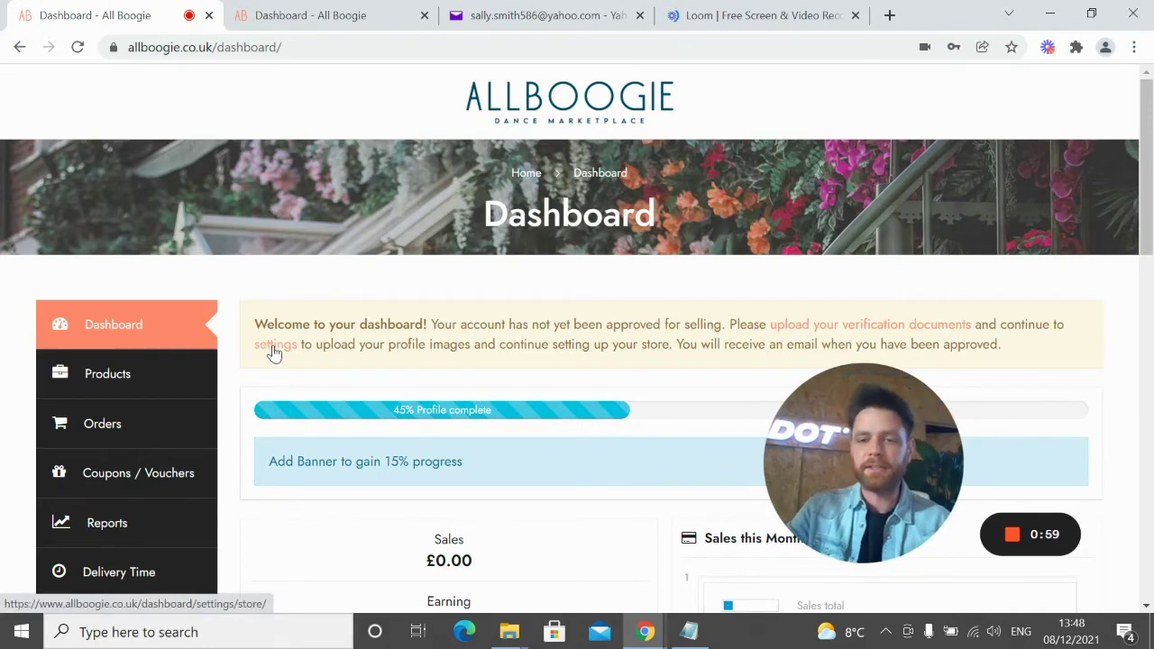
click(275, 350)
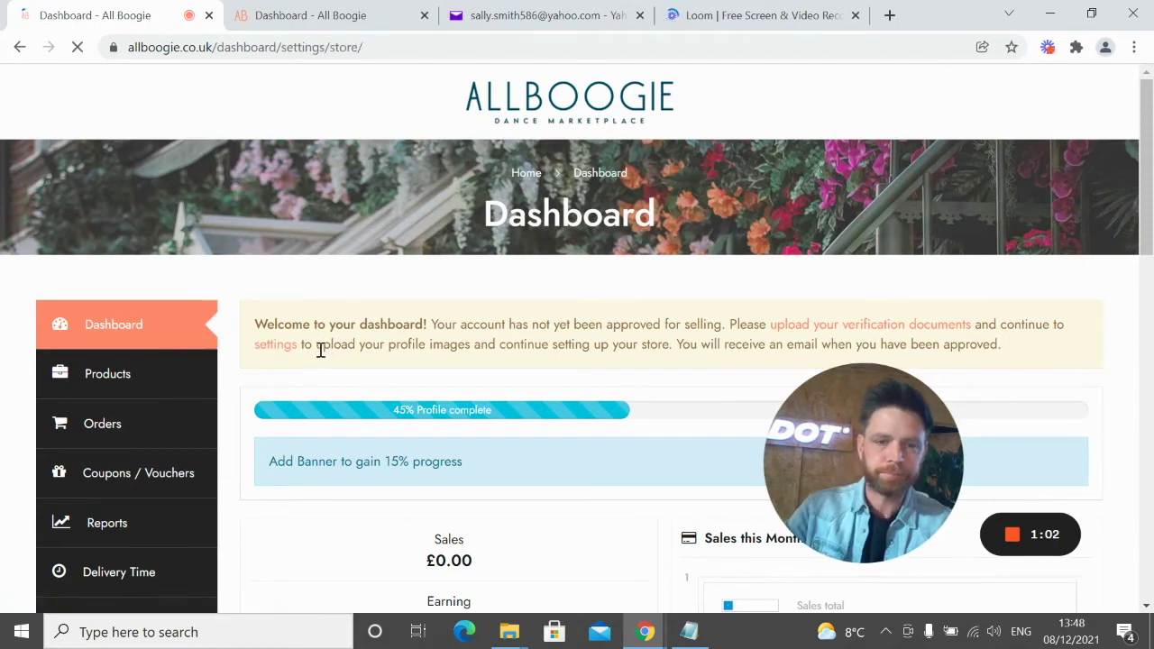
Scroll down the Store settings page to the 800x400 banner upload section
scroll(473, 356, down, 1)
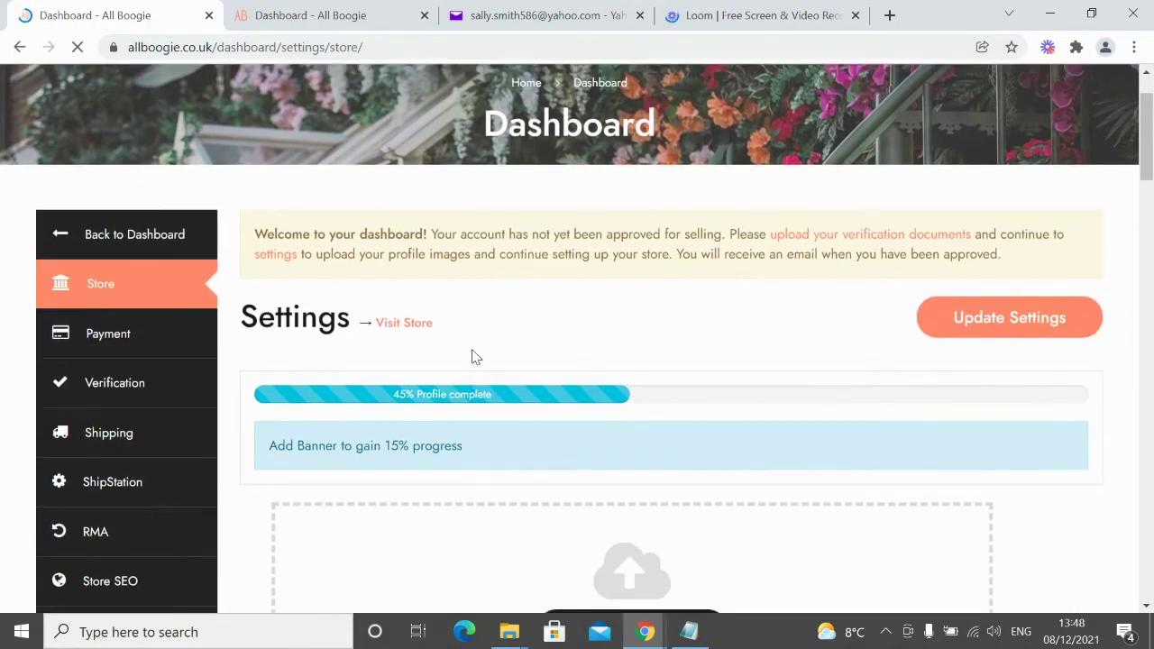
scroll(473, 356, down, 1)
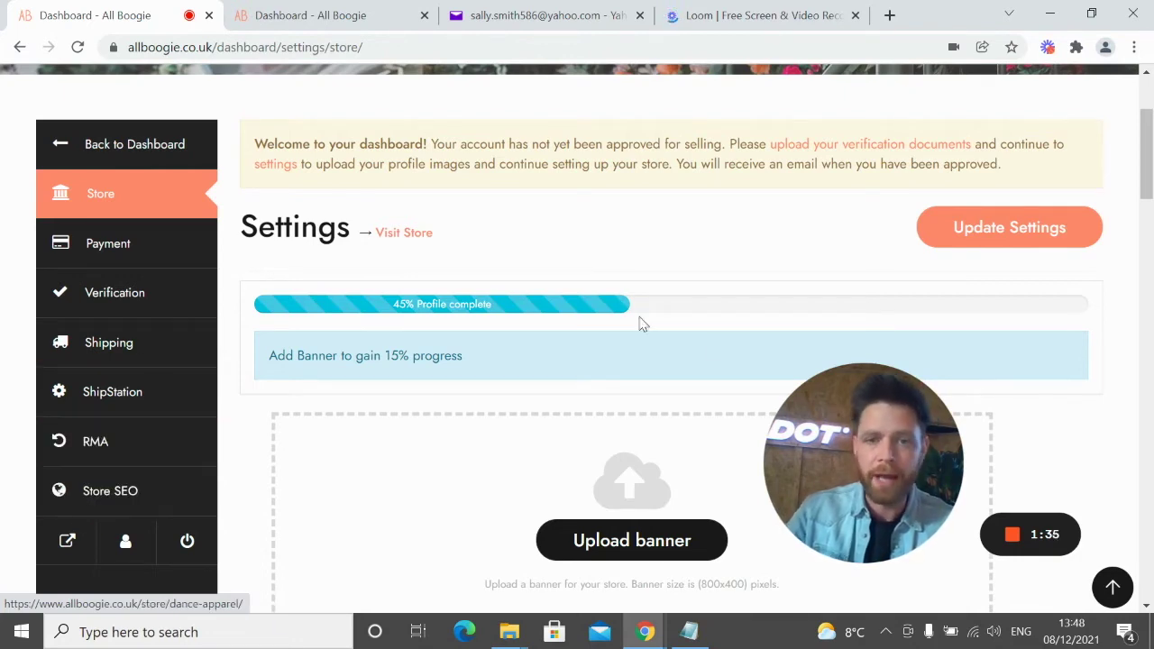
drag(858, 418, 128, 415)
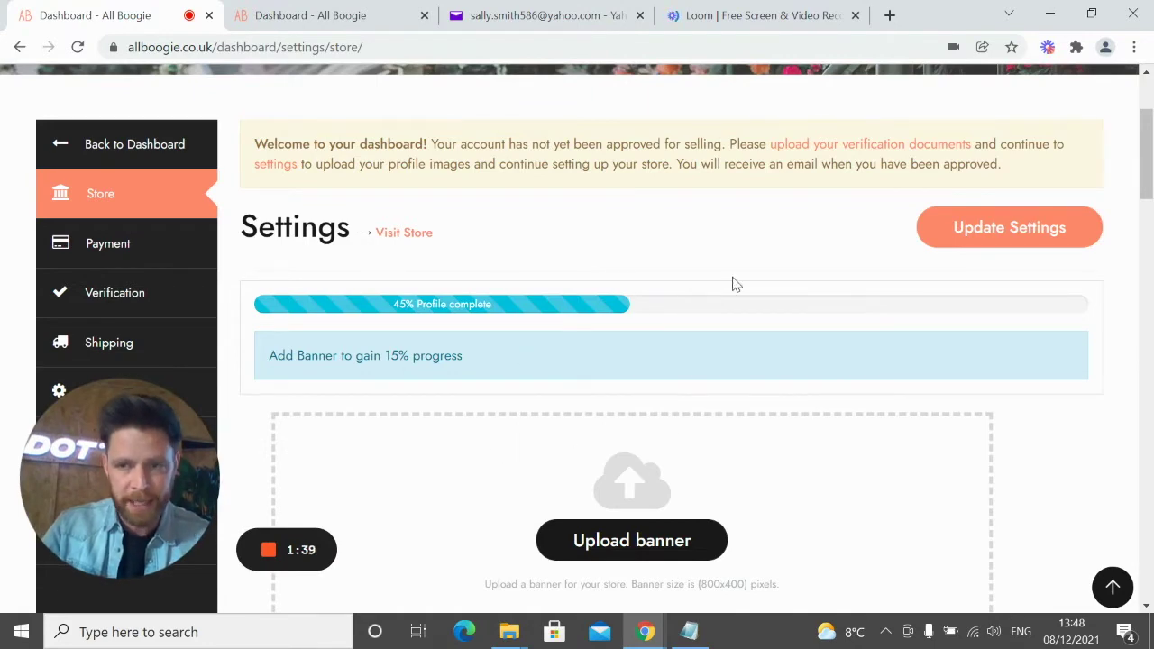
scroll(740, 343, down, 2)
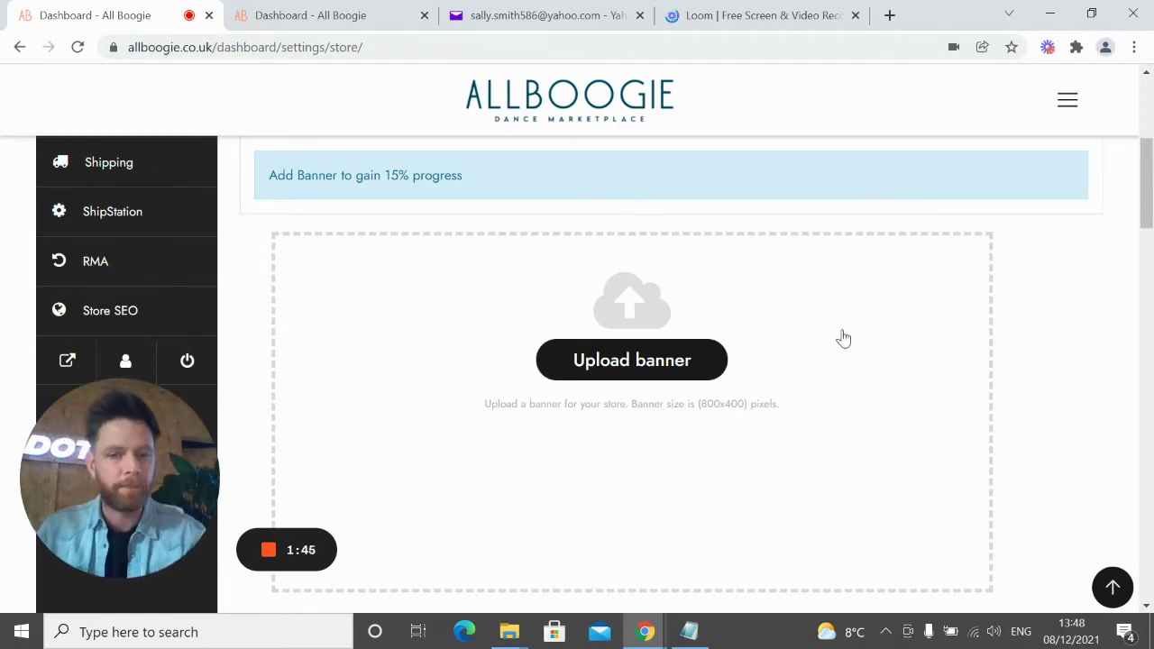
Start a store banner upload and bring up the computer's file picker from the Choose Image modal
click(630, 363)
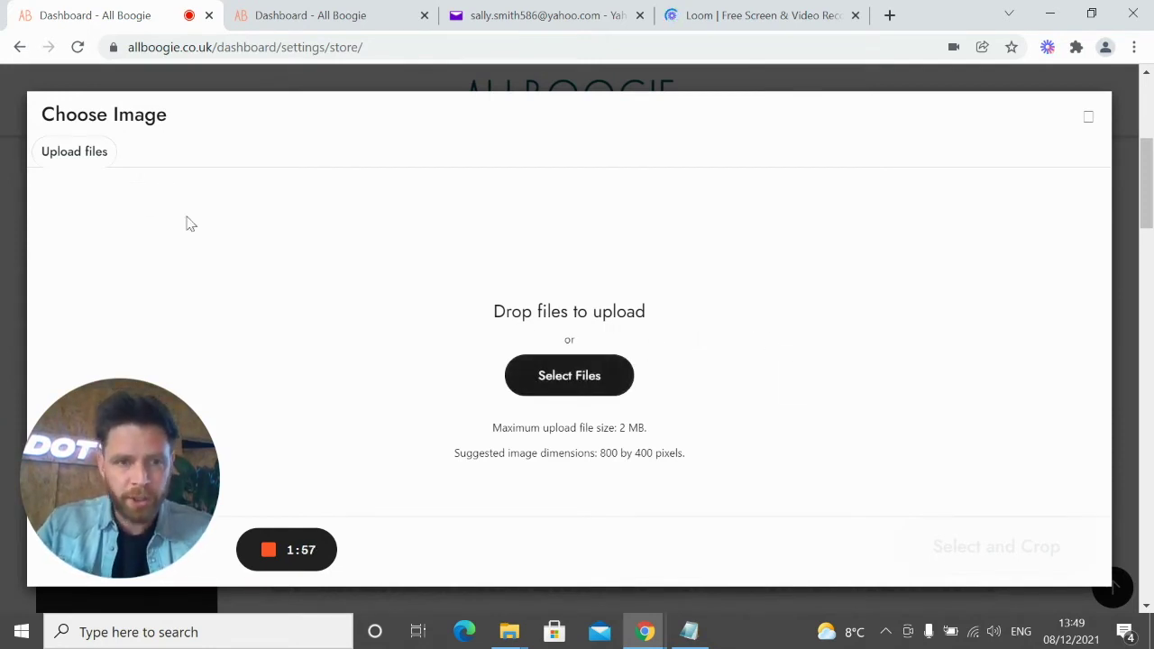
double_click(501, 311)
drag(563, 298, 560, 308)
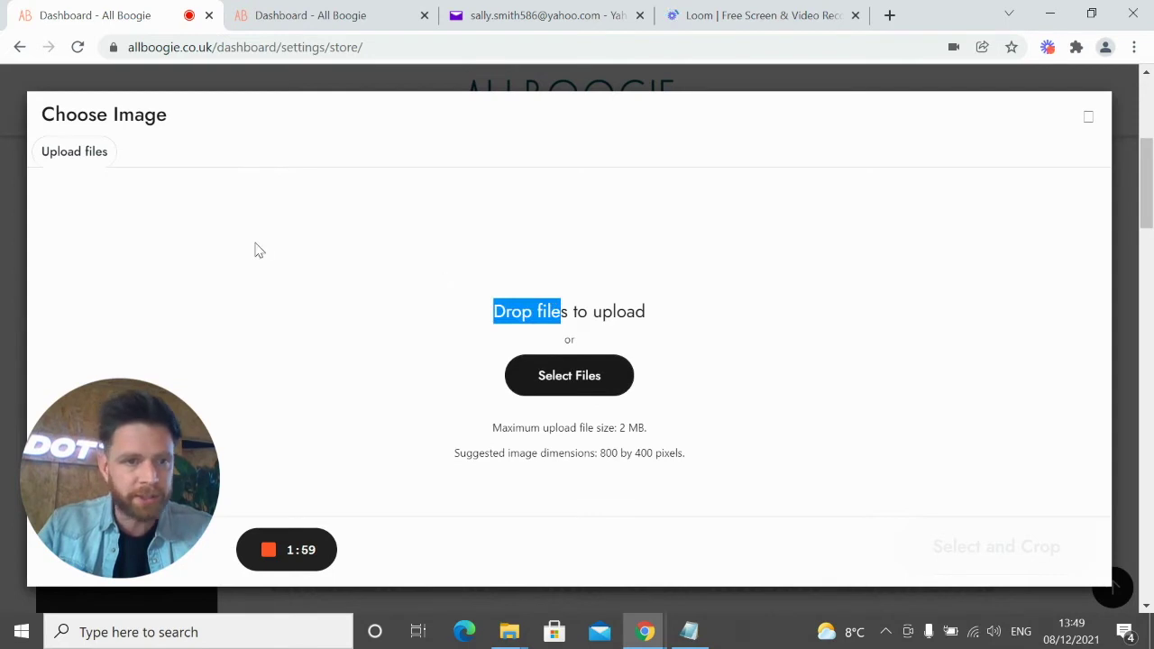
click(554, 303)
triple_click(555, 304)
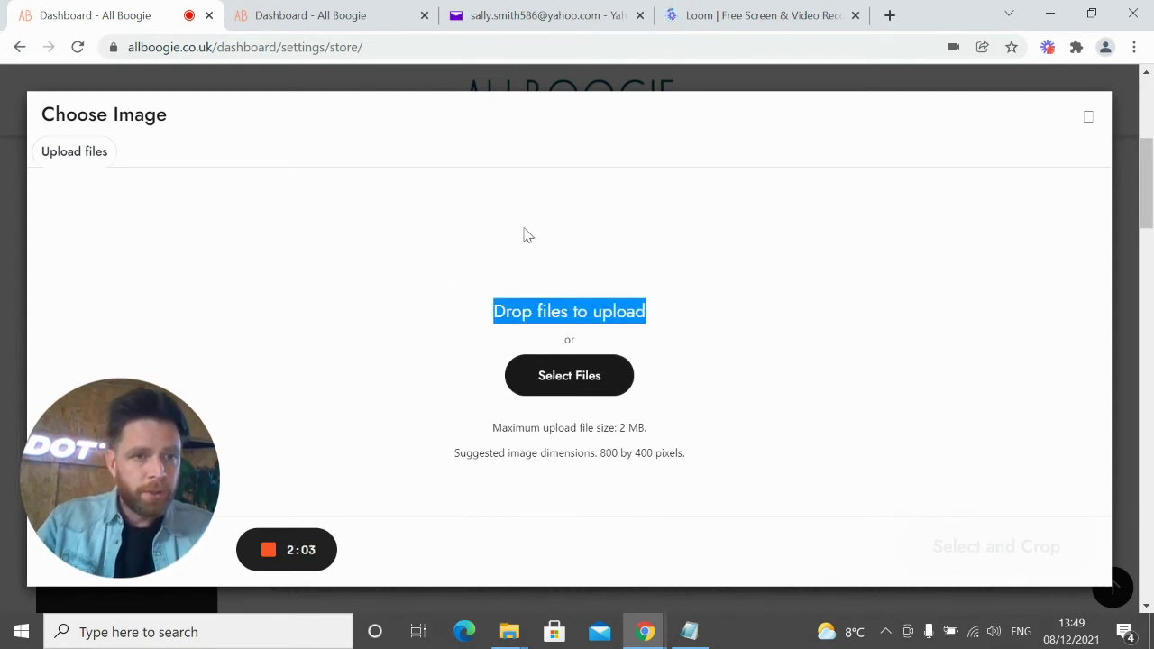
triple_click(625, 301)
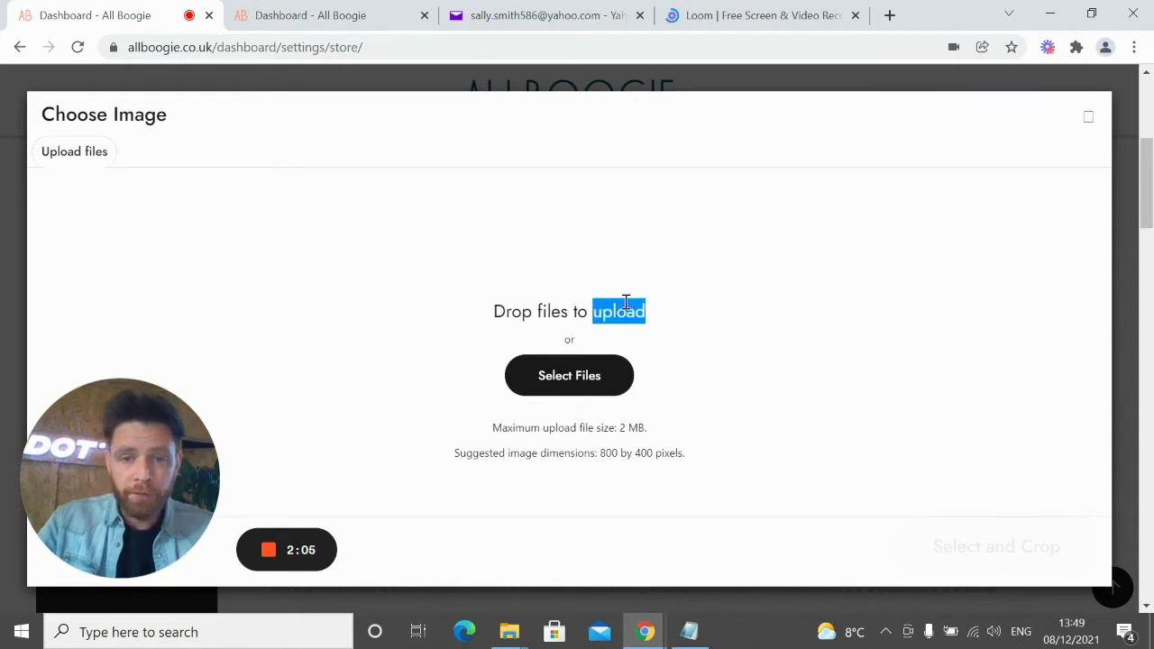
click(685, 316)
click(570, 380)
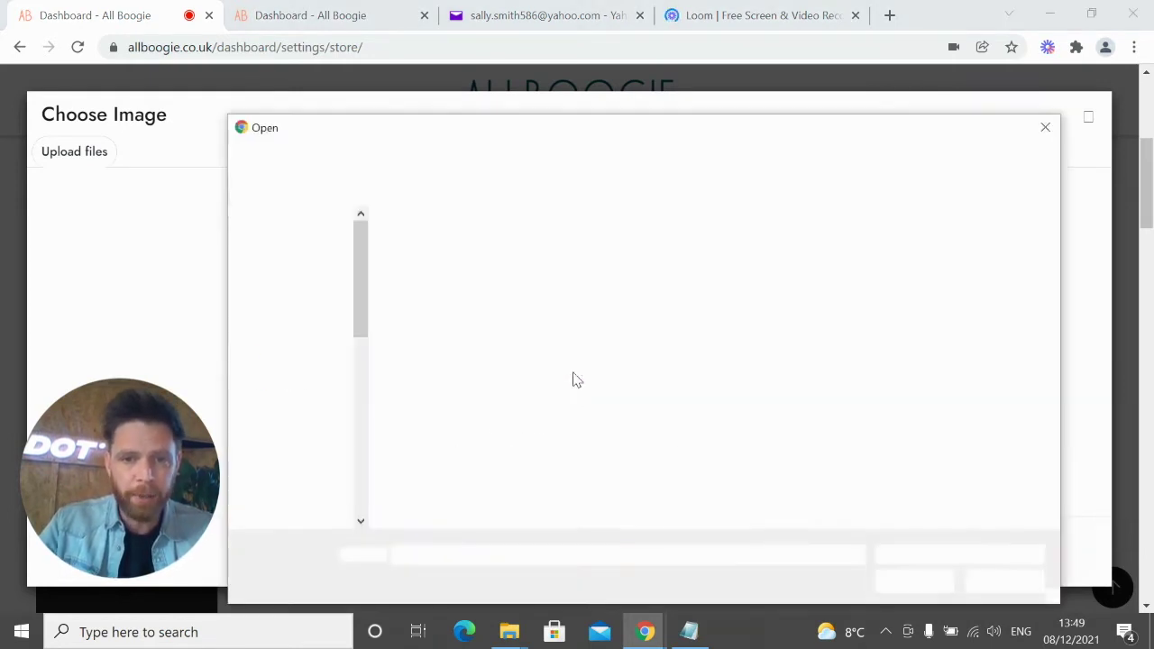
Upload cover image.jpg from the Desktop's Dance Apparel folder
drag(548, 127, 581, 100)
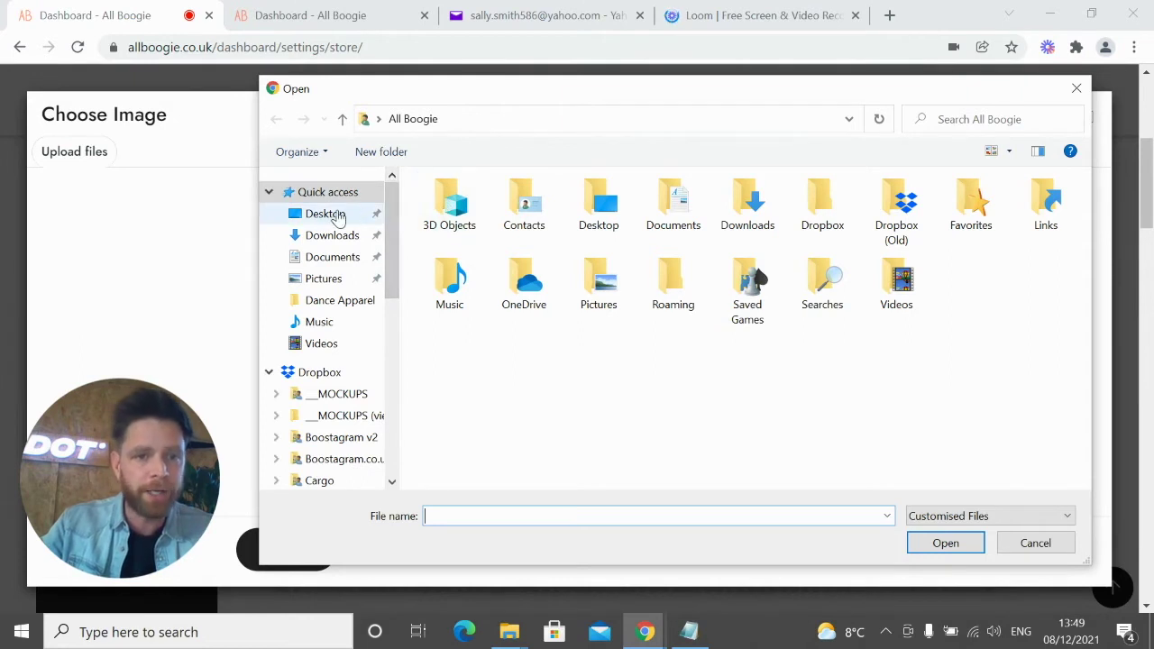
click(334, 214)
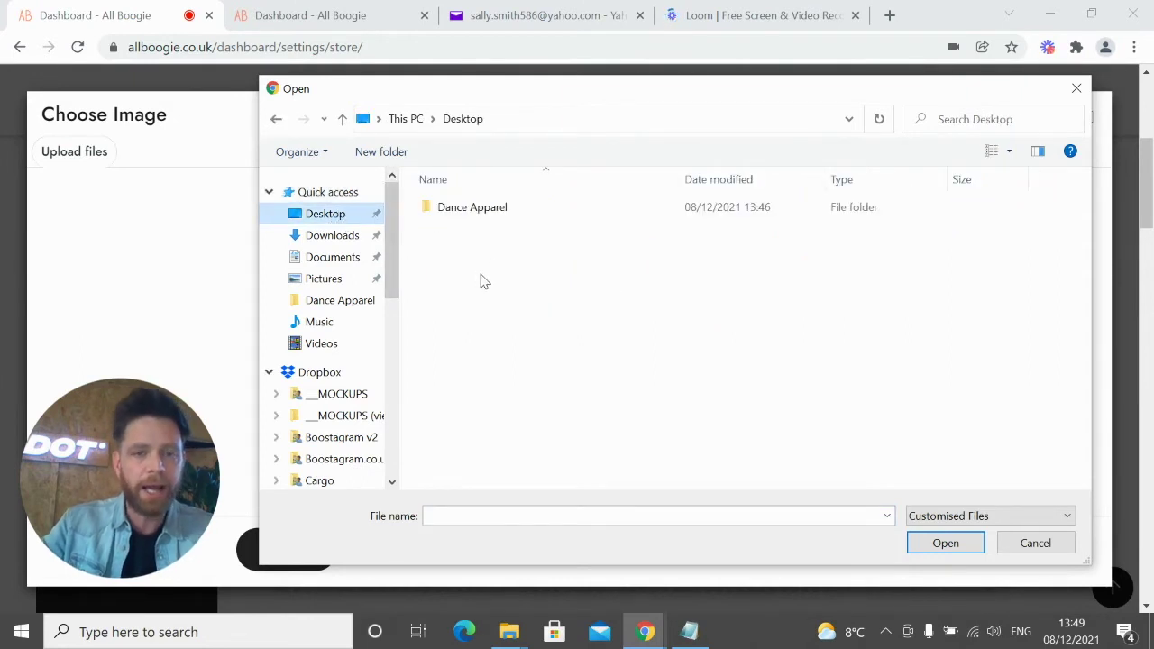
double_click(495, 213)
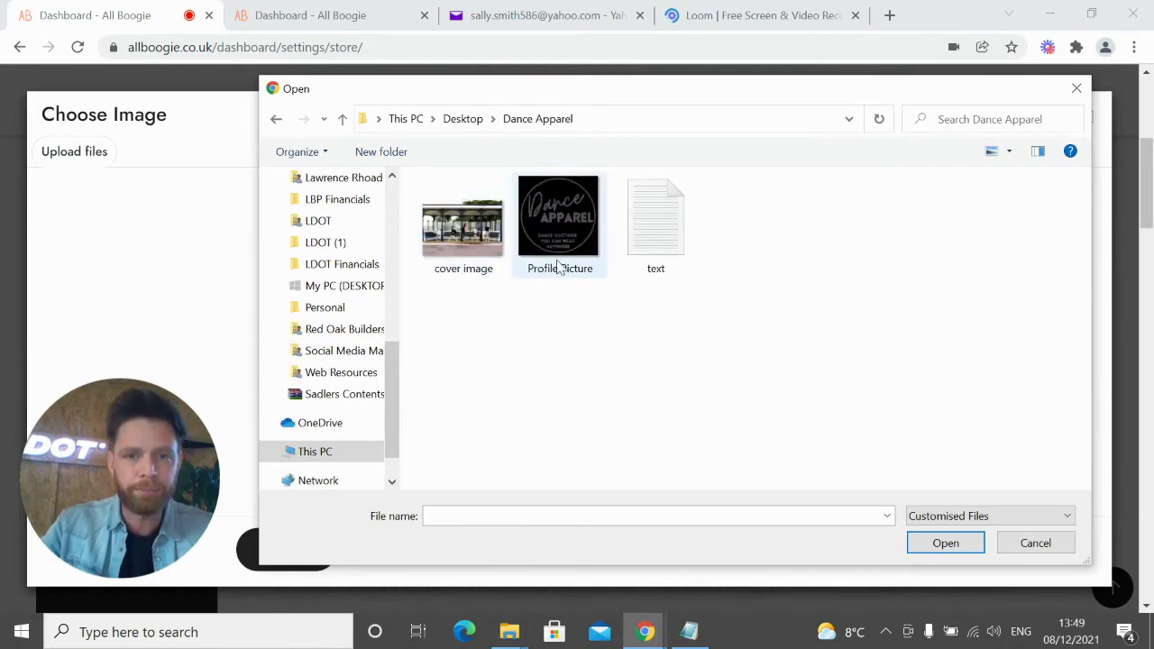
double_click(480, 239)
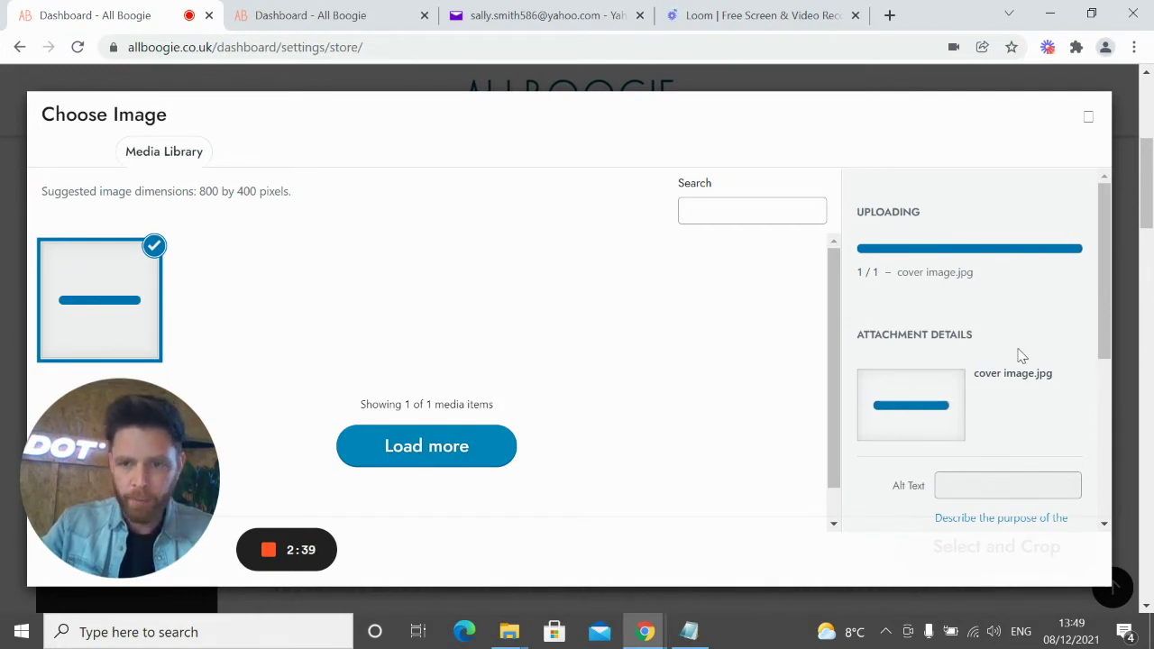
Point out the recommended 800 by 400 pixel banner size, then send cover-image.jpg to cropping
scroll(1020, 356, down, 4)
scroll(987, 443, up, 4)
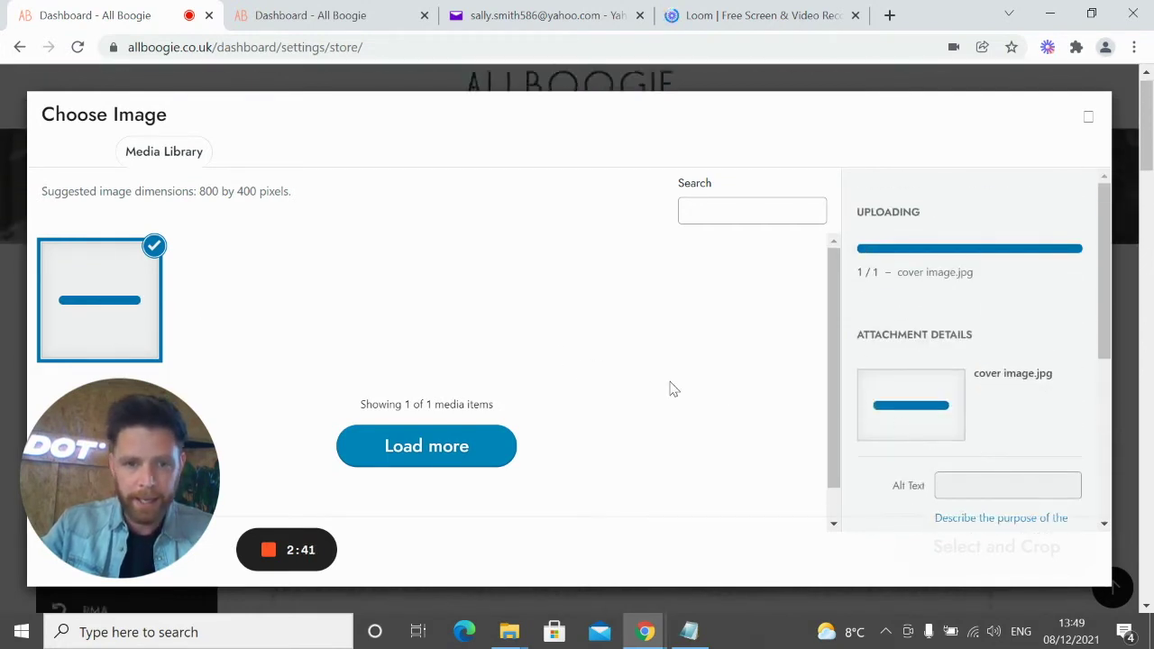
scroll(682, 393, down, 1)
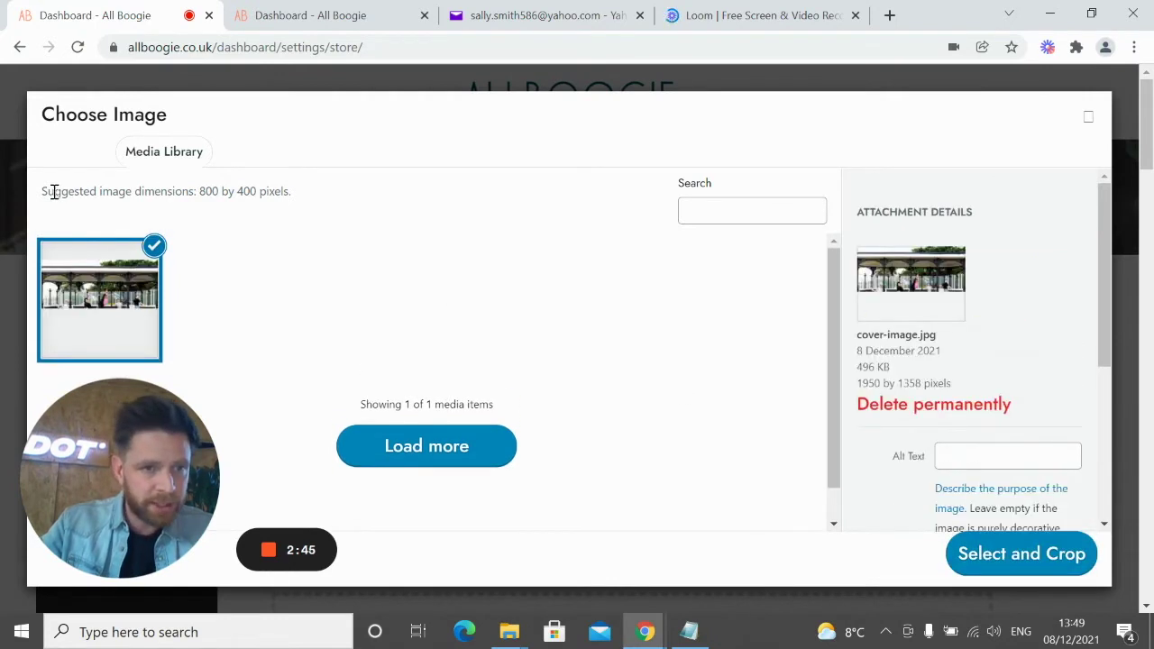
drag(43, 191, 298, 195)
click(285, 234)
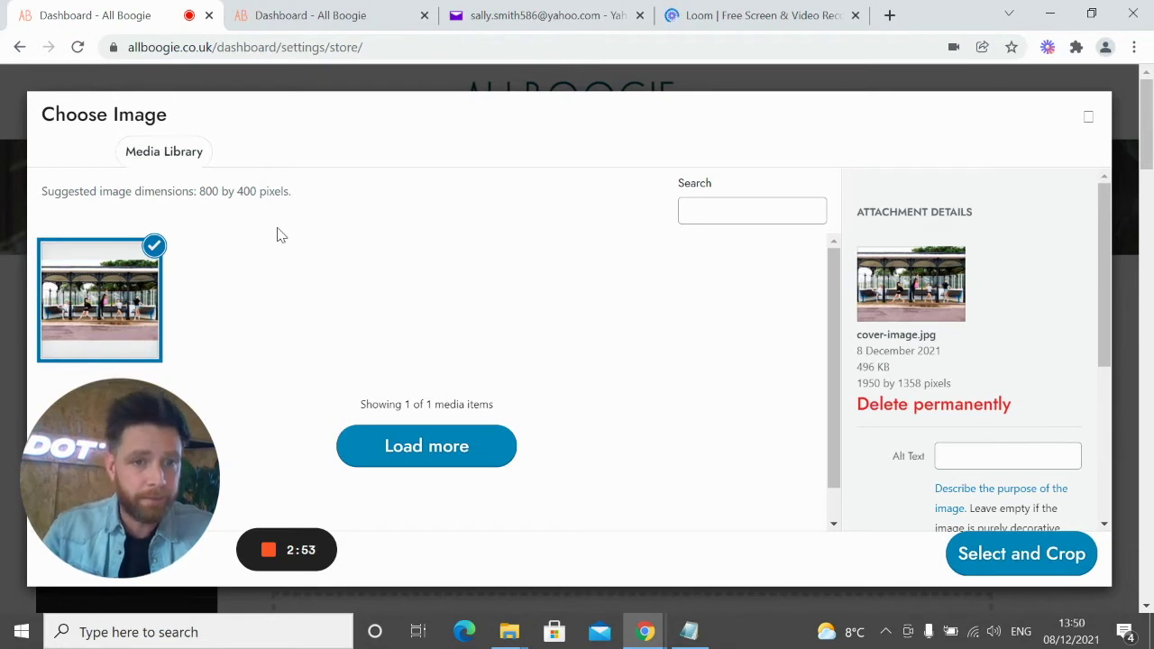
drag(203, 191, 294, 193)
click(289, 218)
triple_click(276, 192)
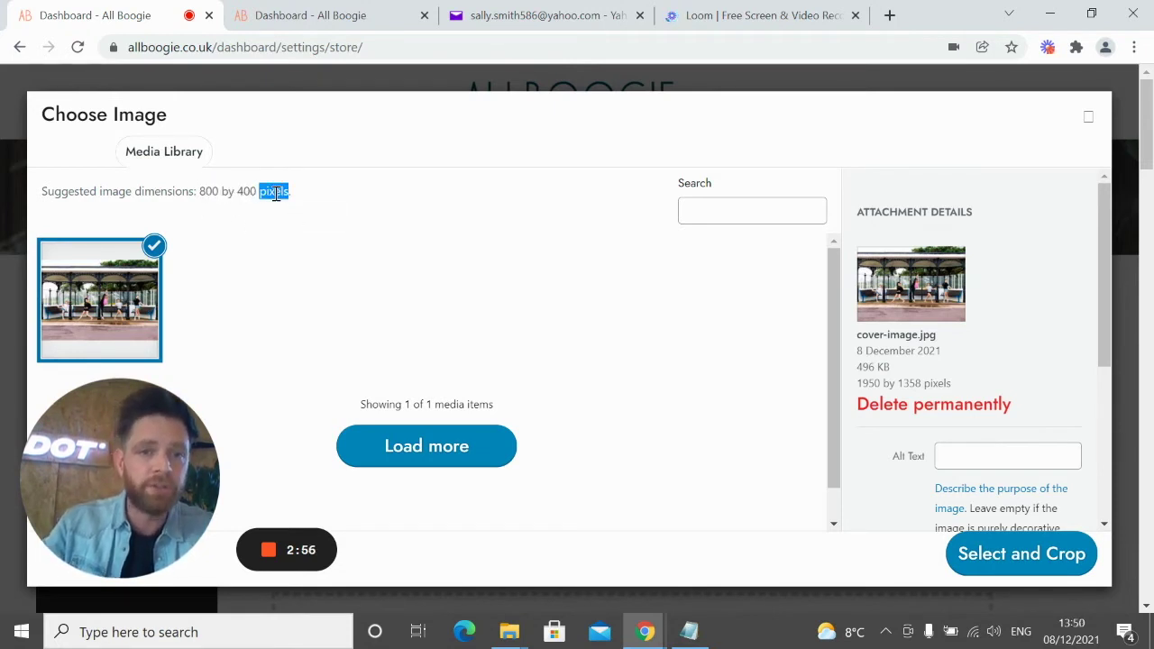
click(210, 188)
drag(202, 191, 289, 191)
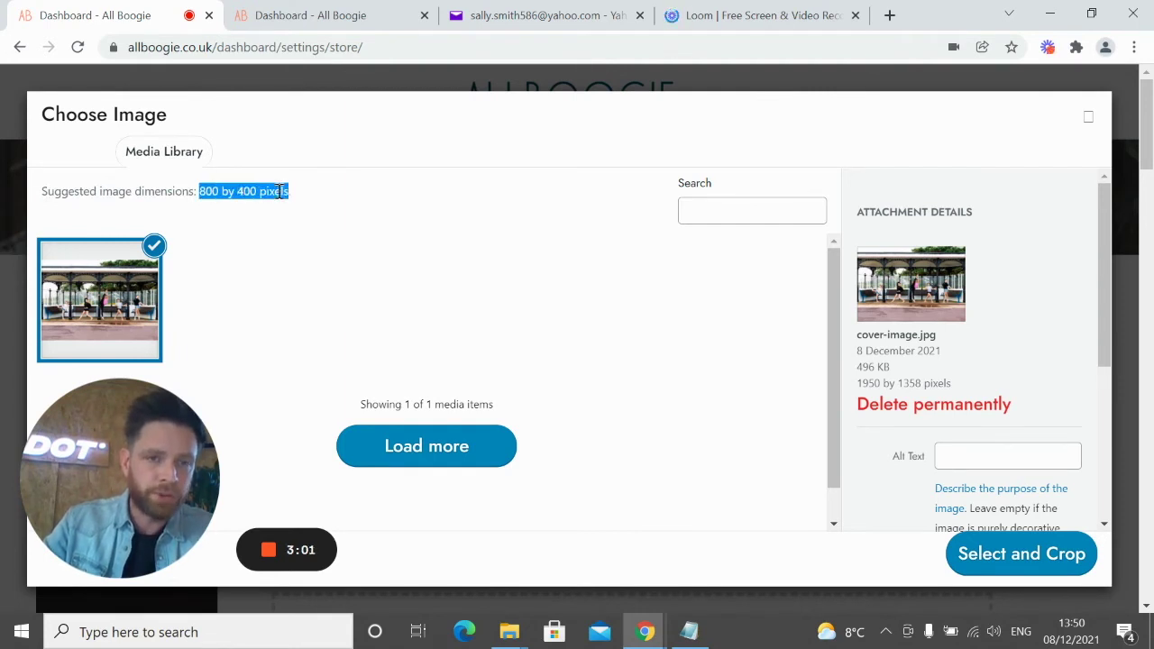
click(235, 190)
drag(202, 188, 290, 190)
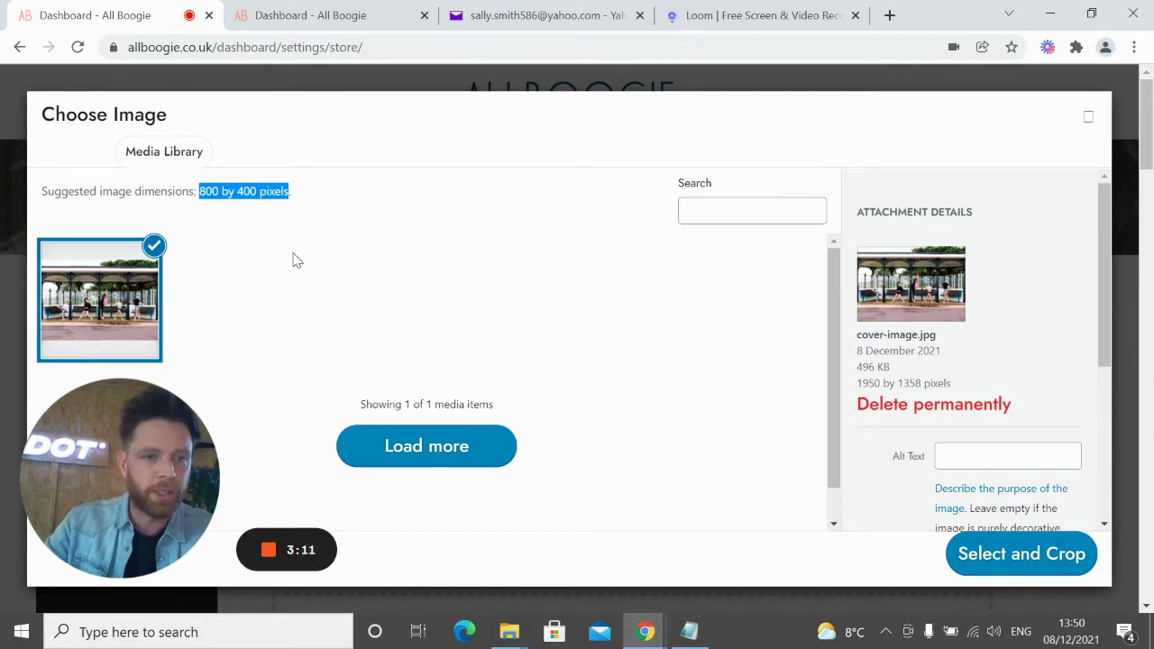
click(250, 193)
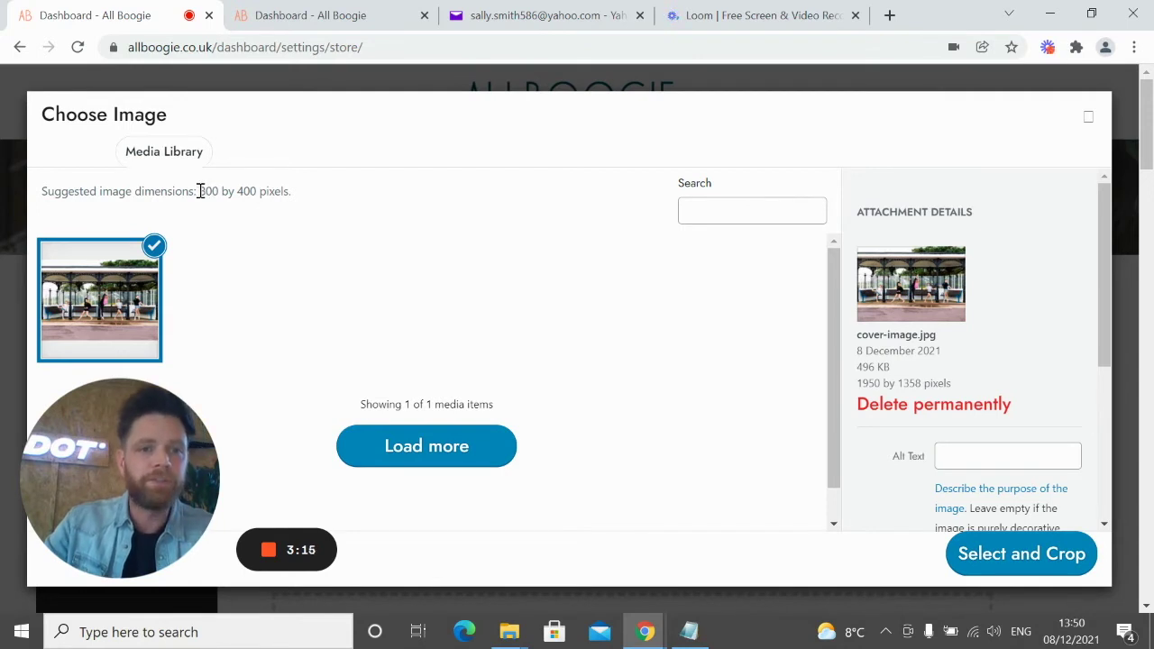
drag(200, 192, 290, 190)
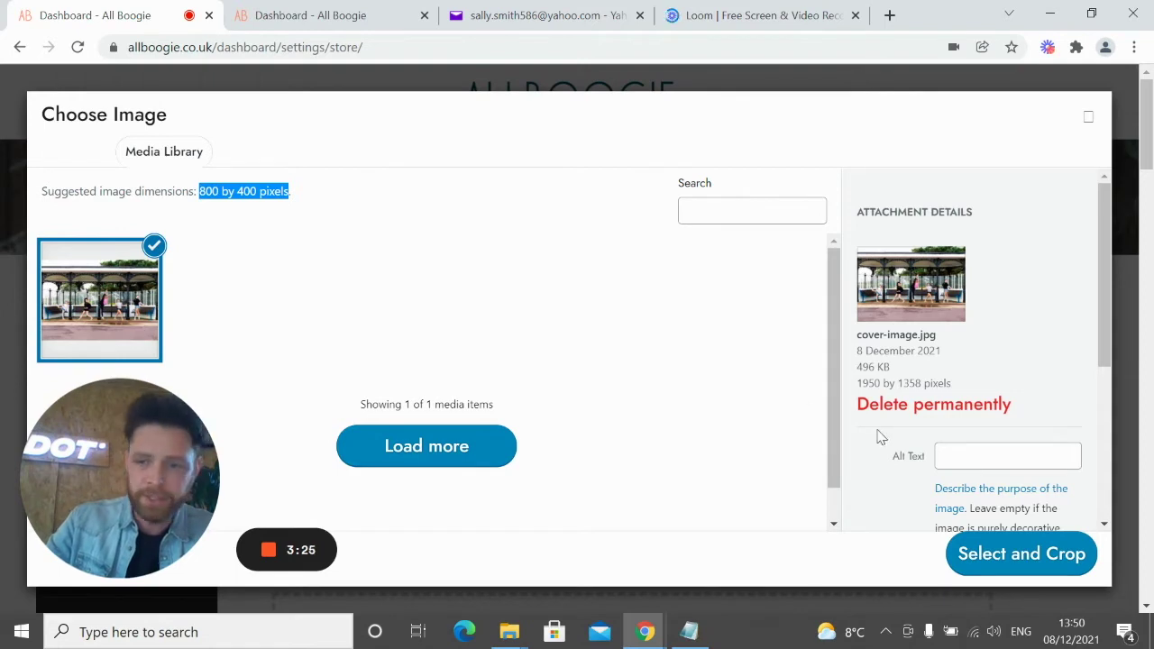
click(998, 568)
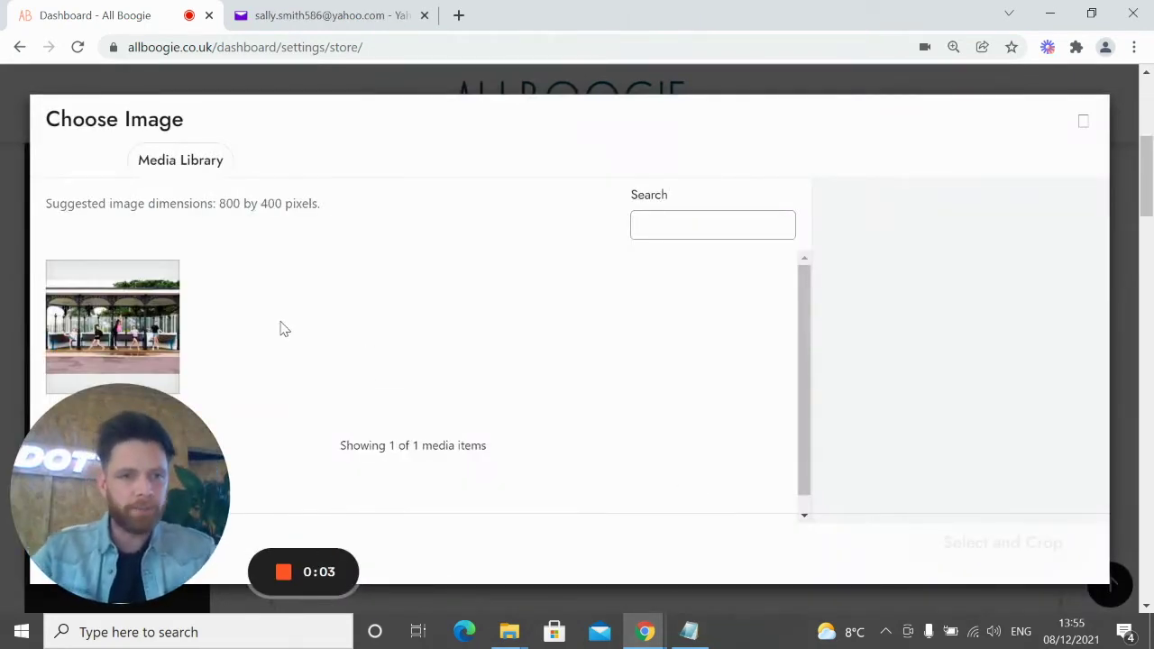
Select the cover-image.jpg thumbnail (1950 by 1358, 496 KB) and proceed to cropping
click(123, 315)
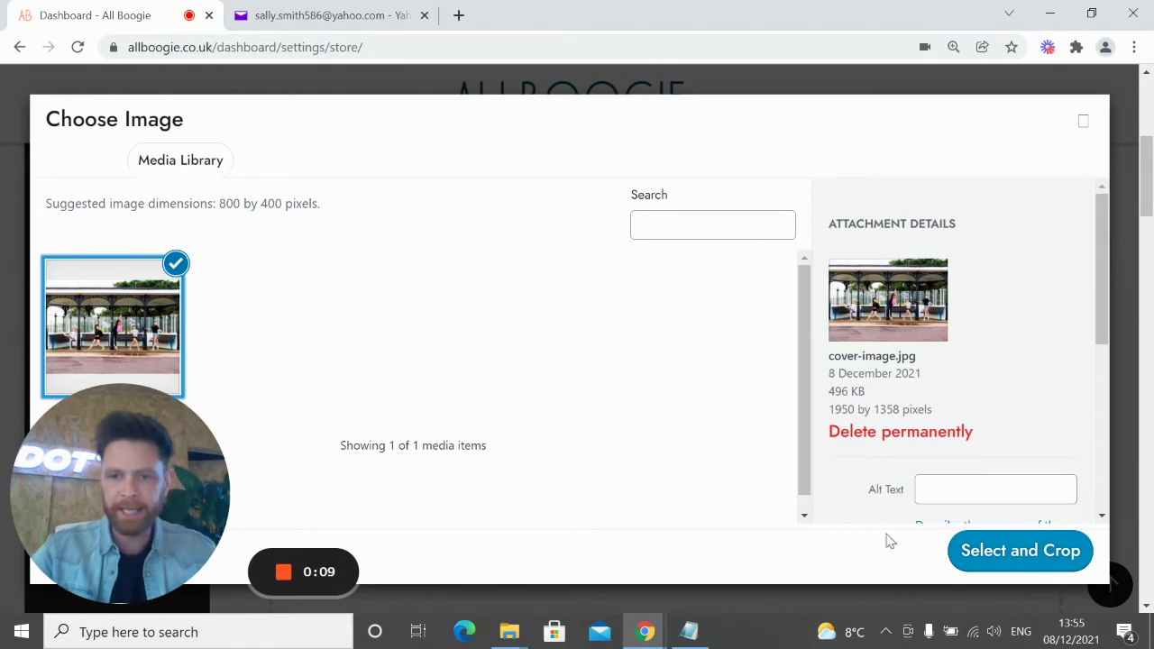
drag(175, 461, 899, 108)
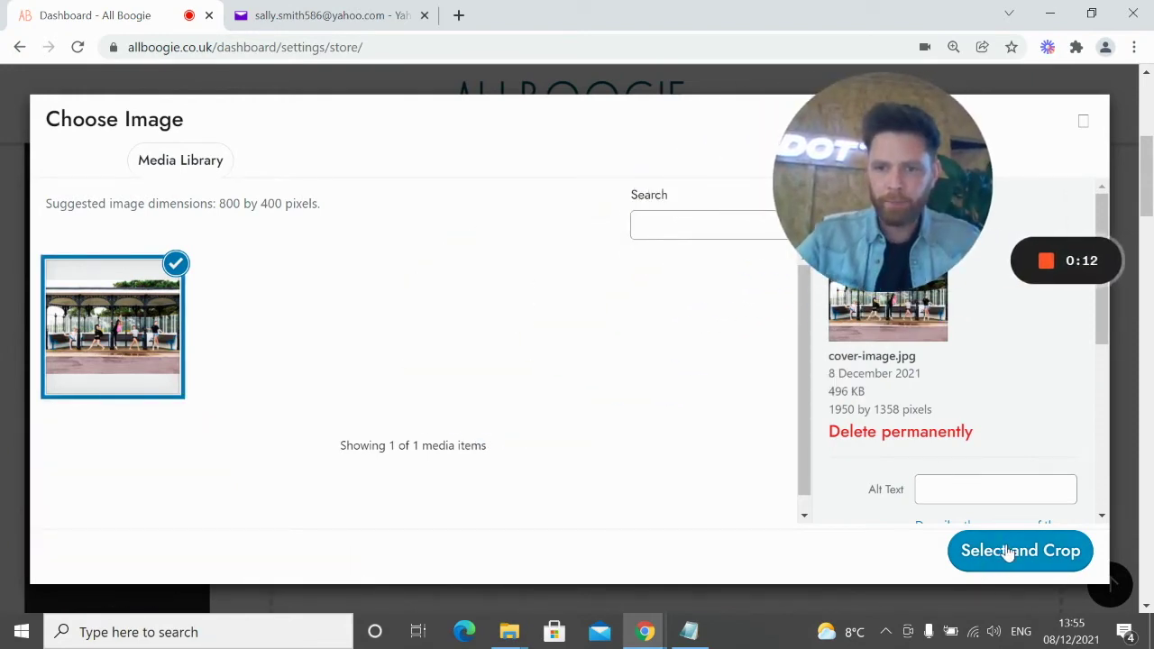
click(1007, 556)
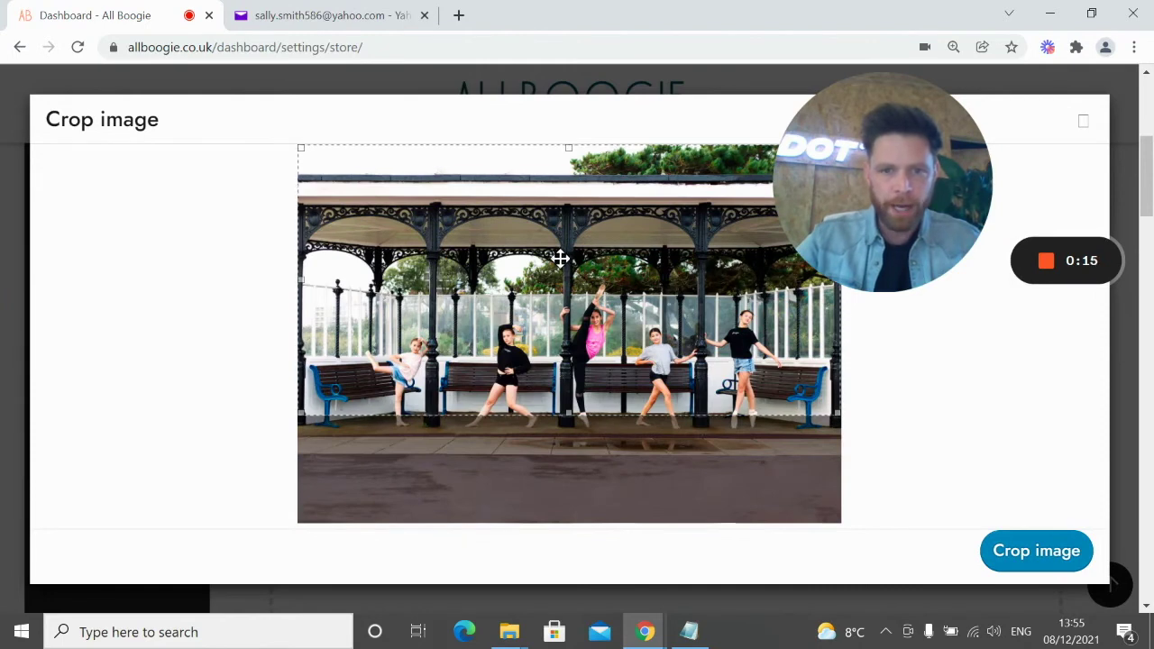
Frame the crop box around the dancers and benches, trimming roof and pavement, then apply it
drag(837, 415, 693, 388)
drag(628, 282, 638, 354)
drag(786, 460, 753, 465)
mouse_move(554, 465)
mouse_down()
mouse_move(559, 492)
mouse_move(553, 464)
mouse_move(544, 469)
mouse_move(565, 476)
mouse_up()
drag(570, 412, 573, 413)
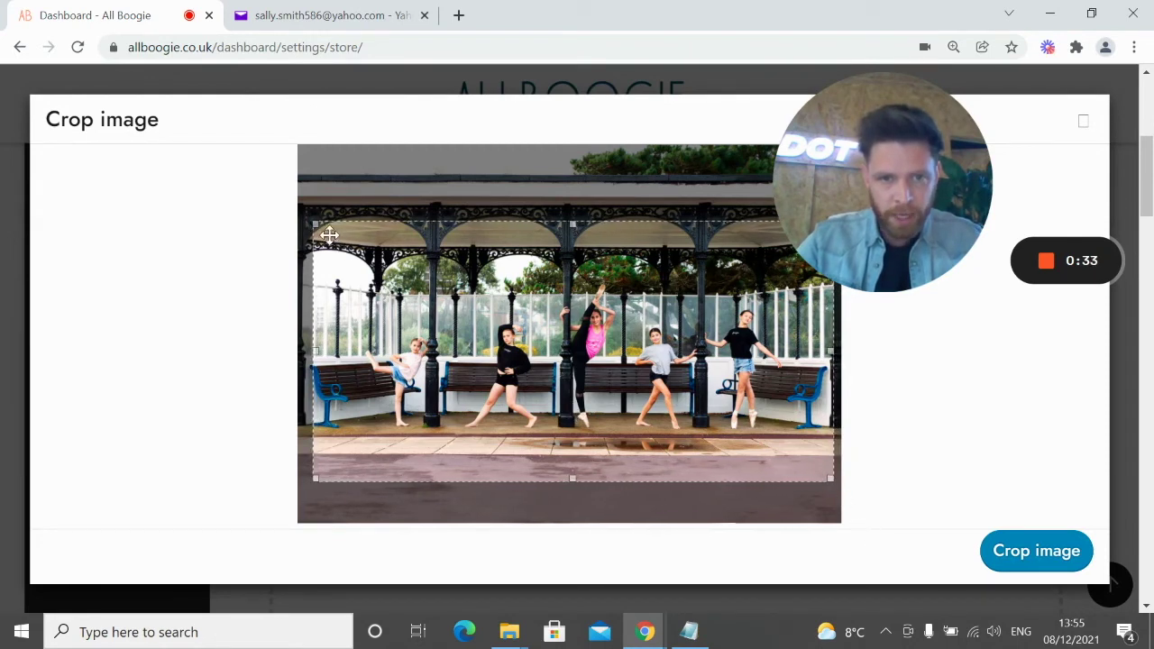
drag(319, 225, 291, 210)
drag(352, 255, 321, 260)
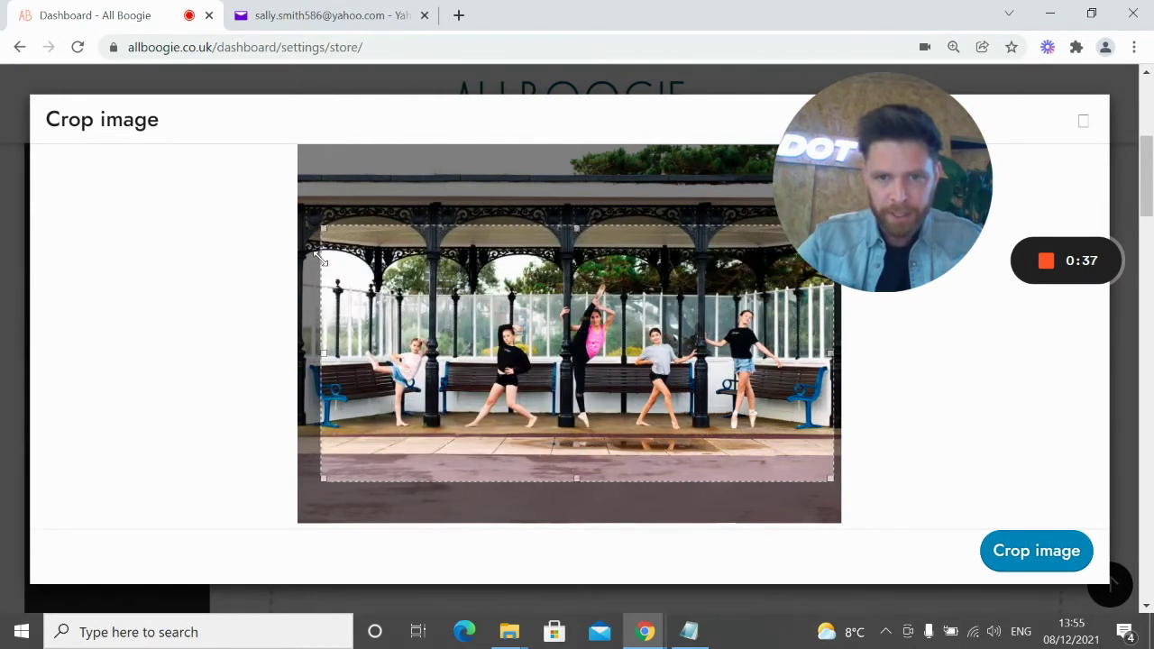
drag(644, 333, 641, 338)
click(1008, 555)
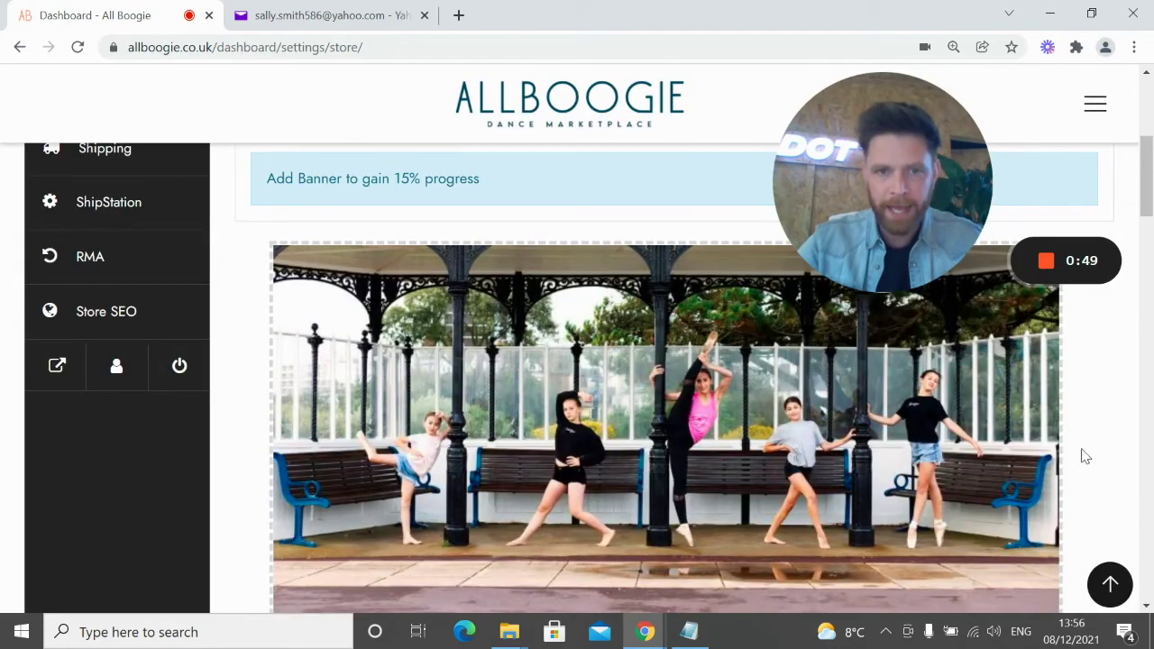
Open the Profile Picture image chooser, which suggests 150 by 150 pixels
scroll(1127, 437, down, 1)
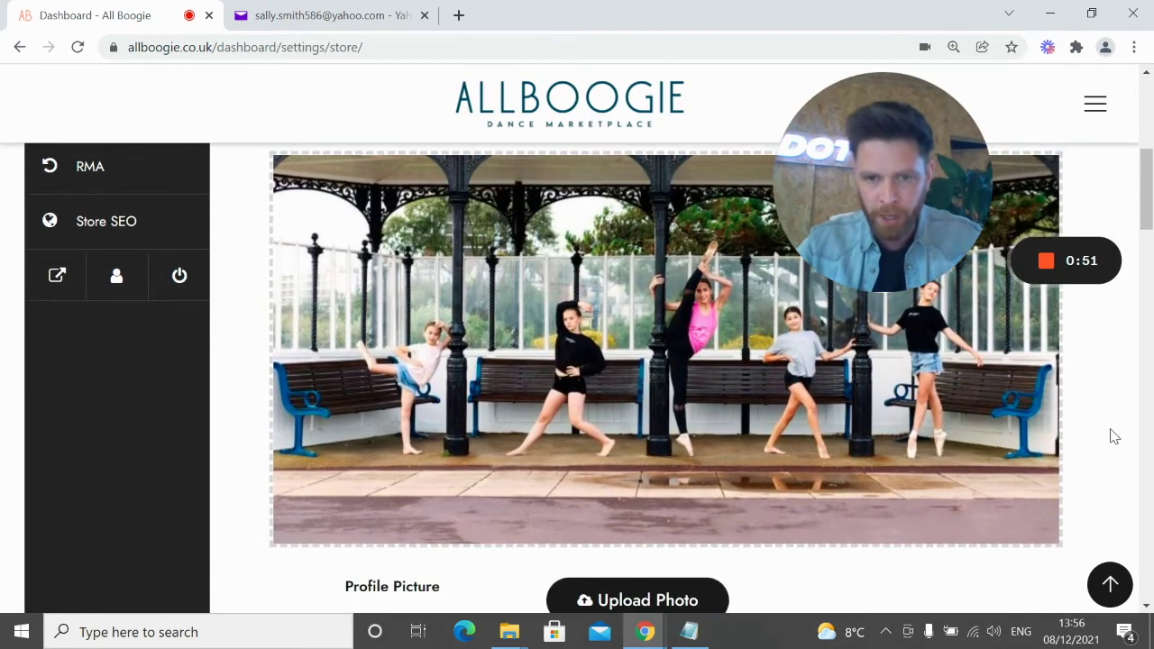
scroll(1114, 437, up, 1)
scroll(1118, 437, down, 4)
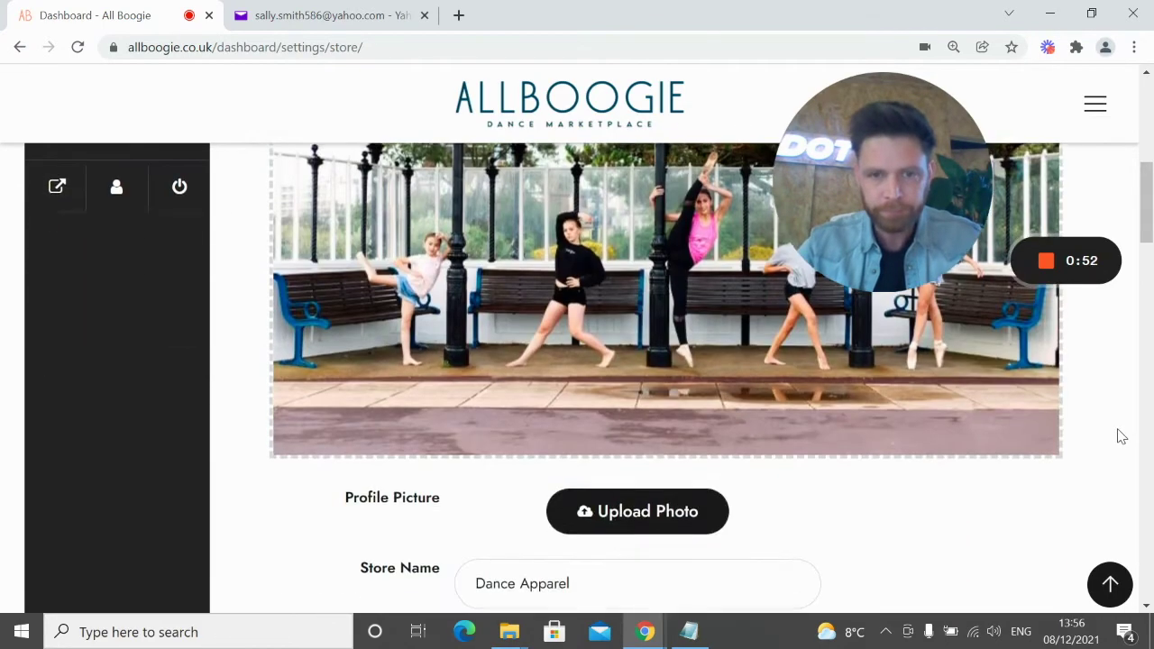
click(642, 435)
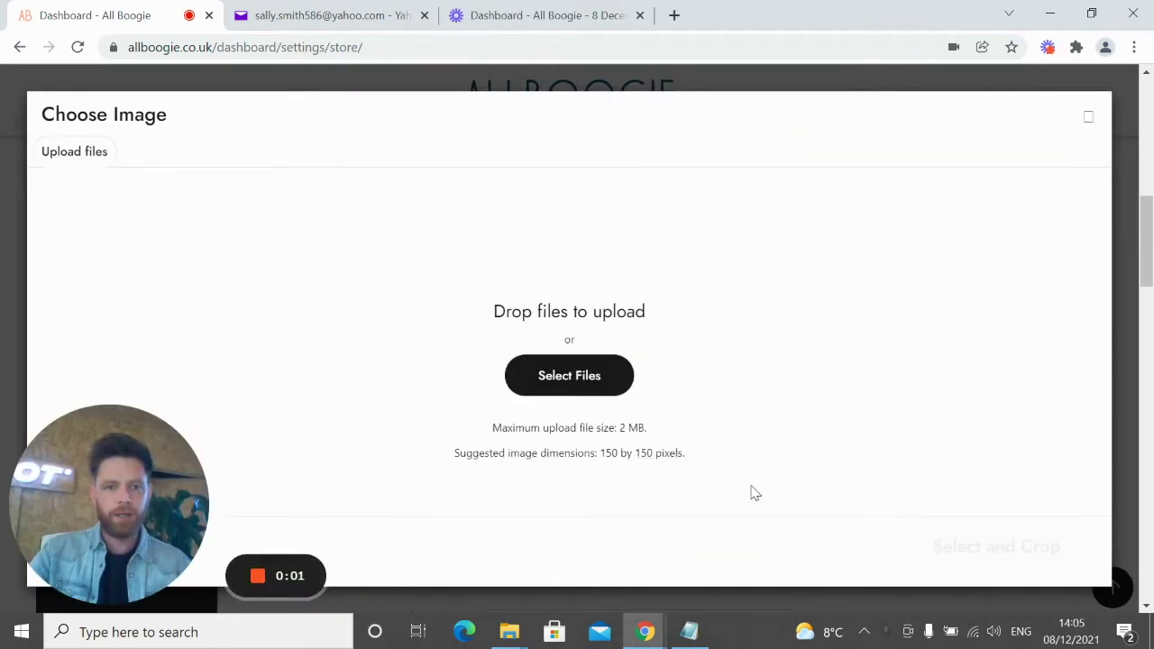
Upload Profile Picture.png from the computer into the media library
click(569, 386)
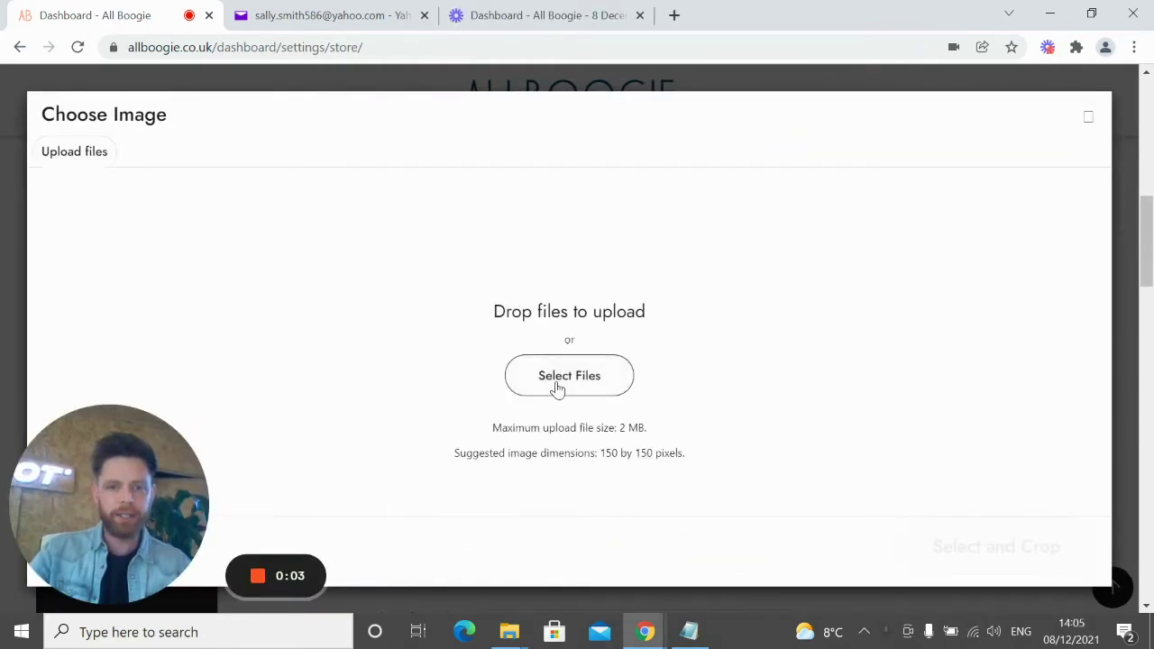
click(558, 386)
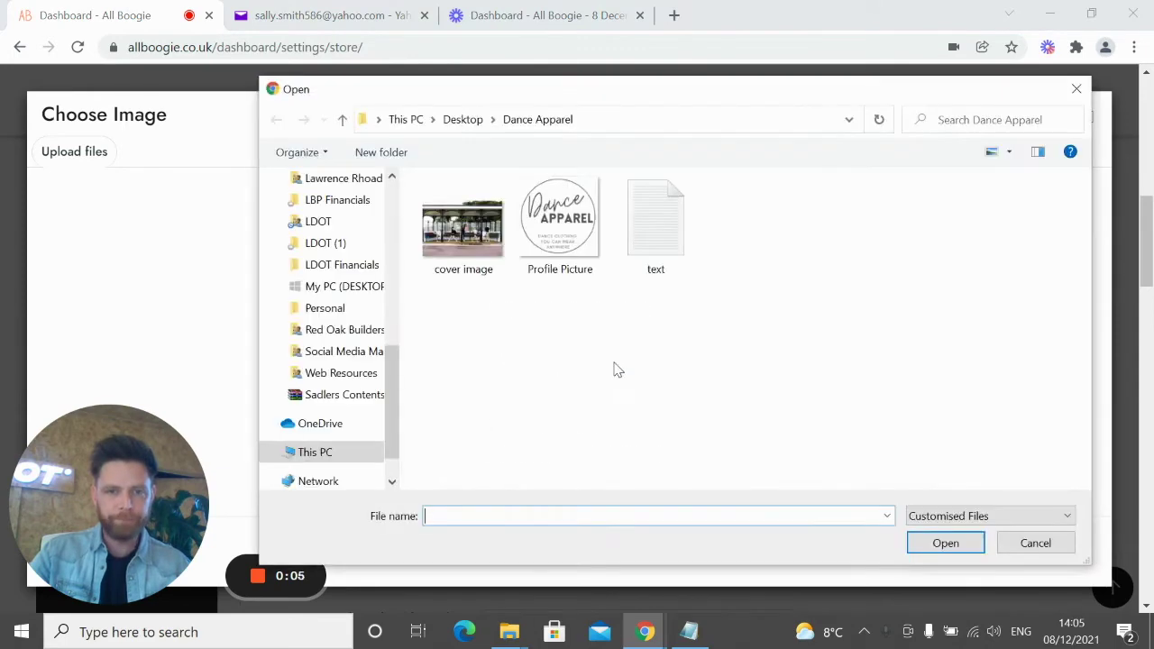
double_click(555, 230)
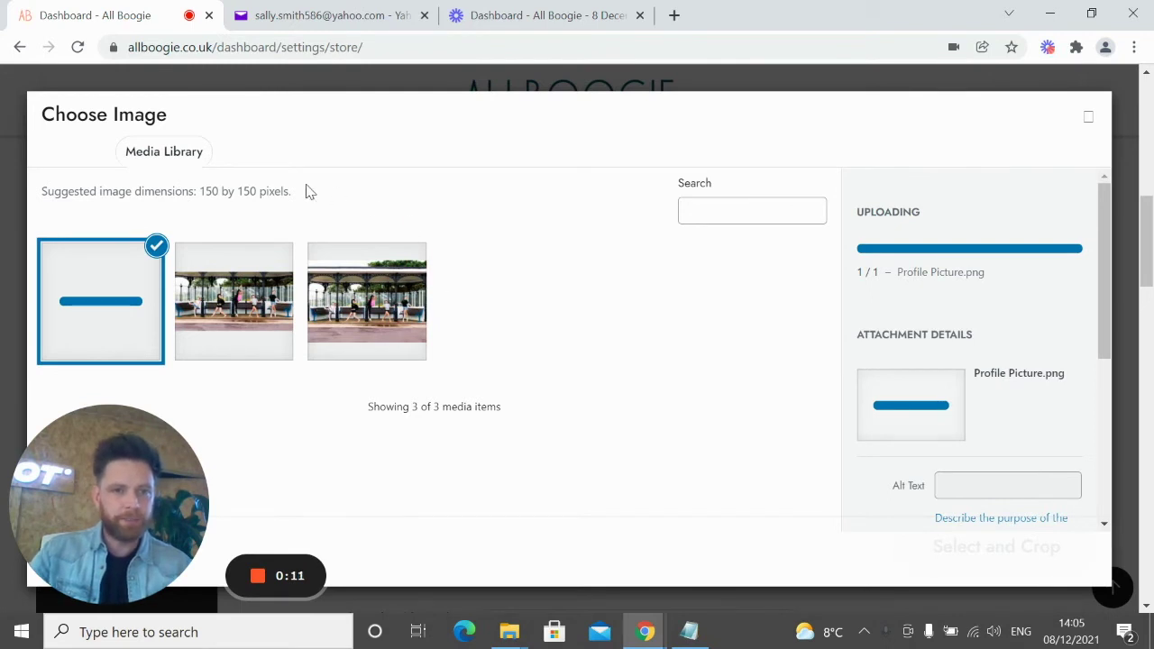
Highlight the suggested 150 by 150 pixel size and send the logo to cropping
drag(160, 188, 288, 190)
click(275, 190)
triple_click(276, 191)
click(264, 196)
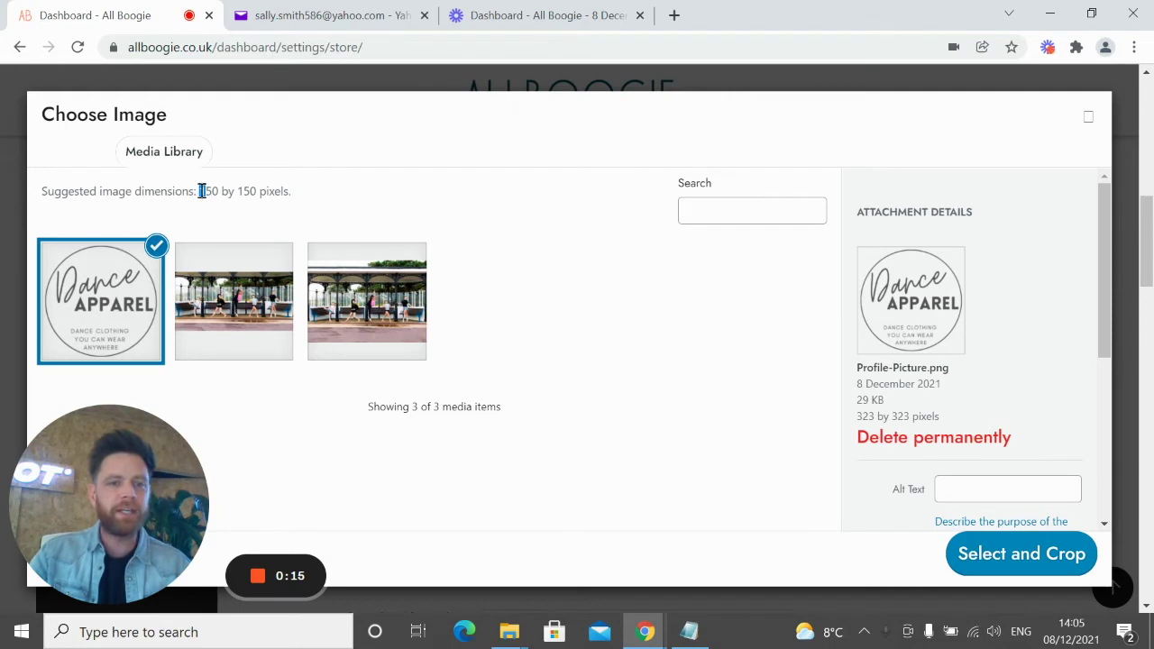
drag(208, 191, 287, 187)
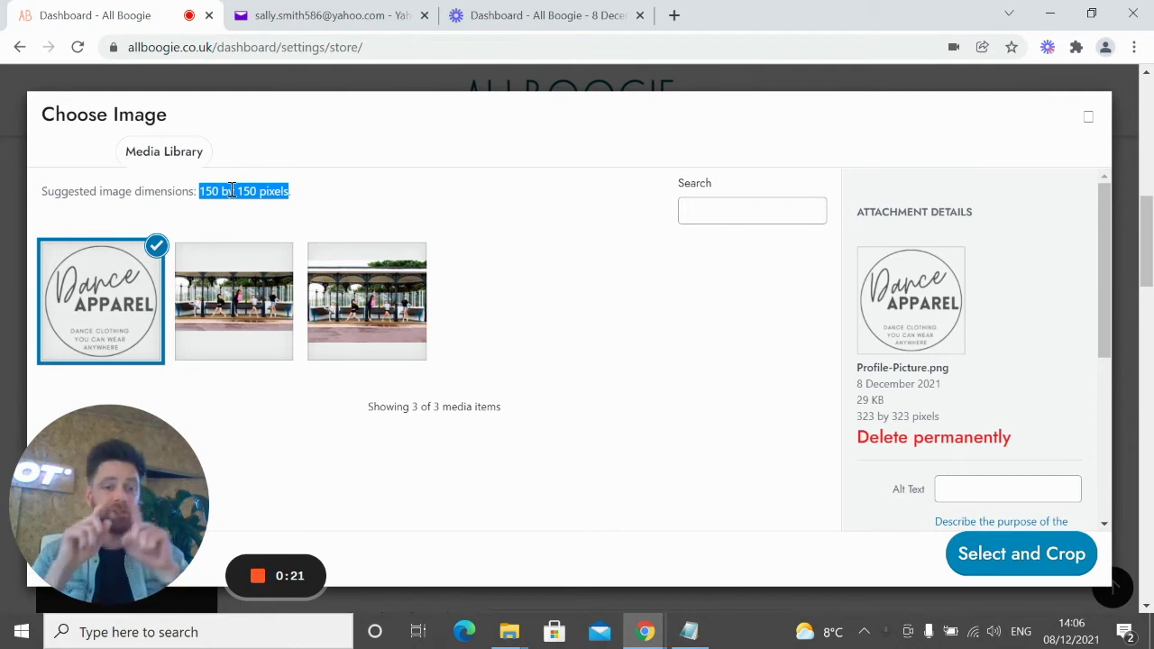
click(1024, 566)
Widen the crop to cover the whole Dance Apparel logo and apply it as the profile picture
drag(425, 138, 400, 101)
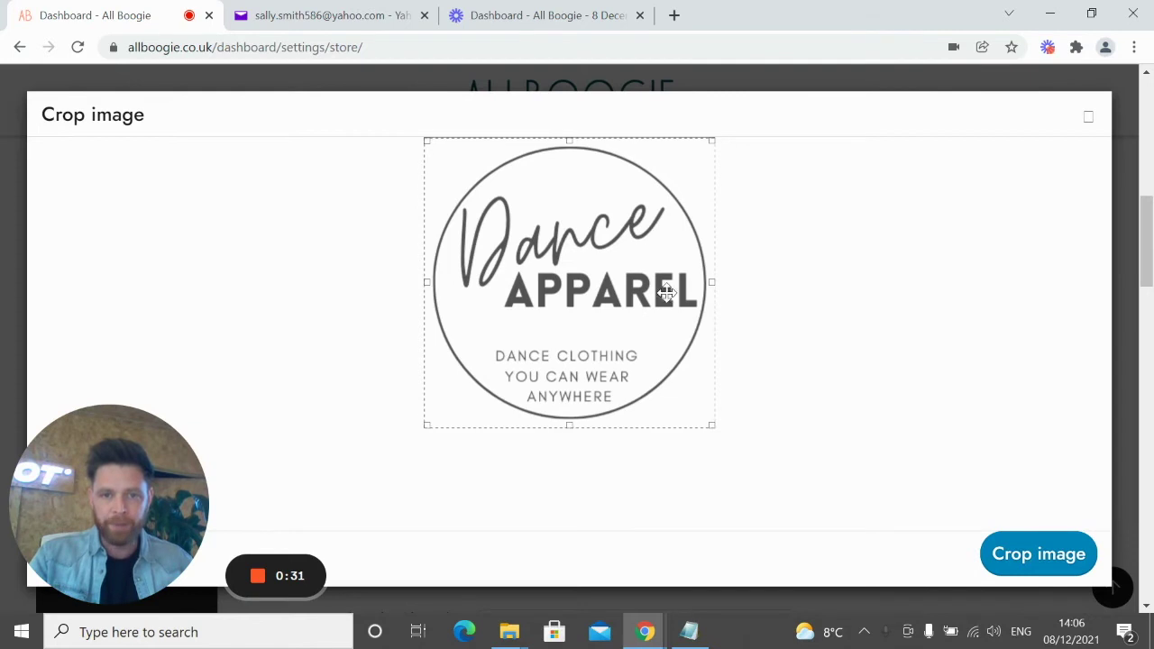
click(1014, 559)
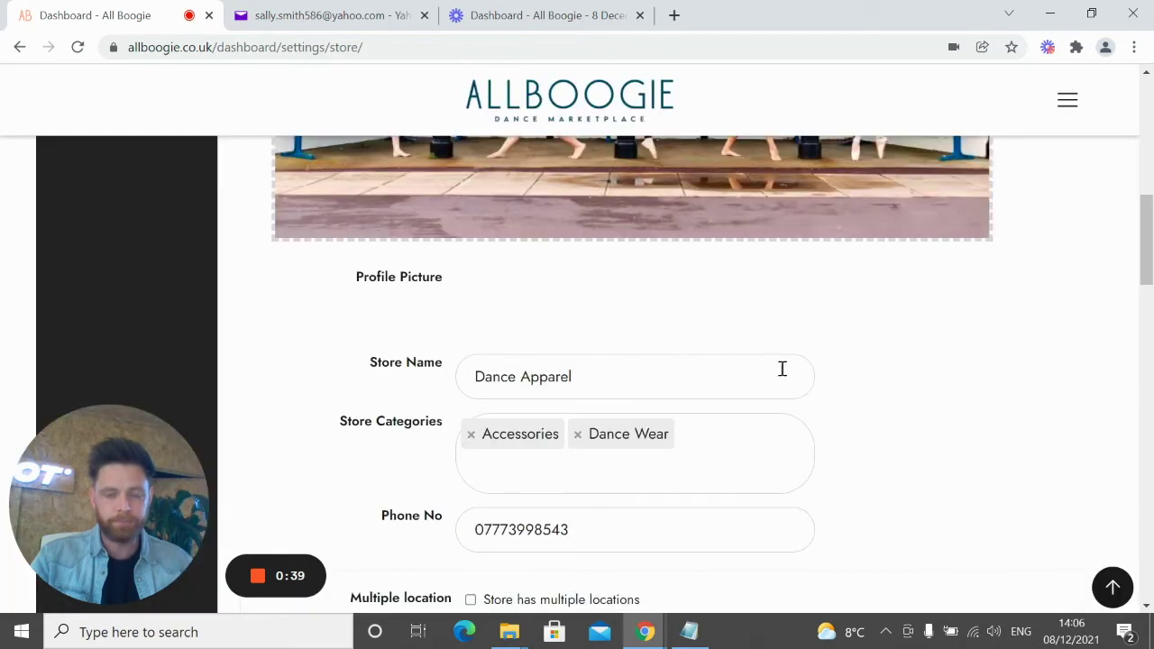
scroll(721, 355, up, 3)
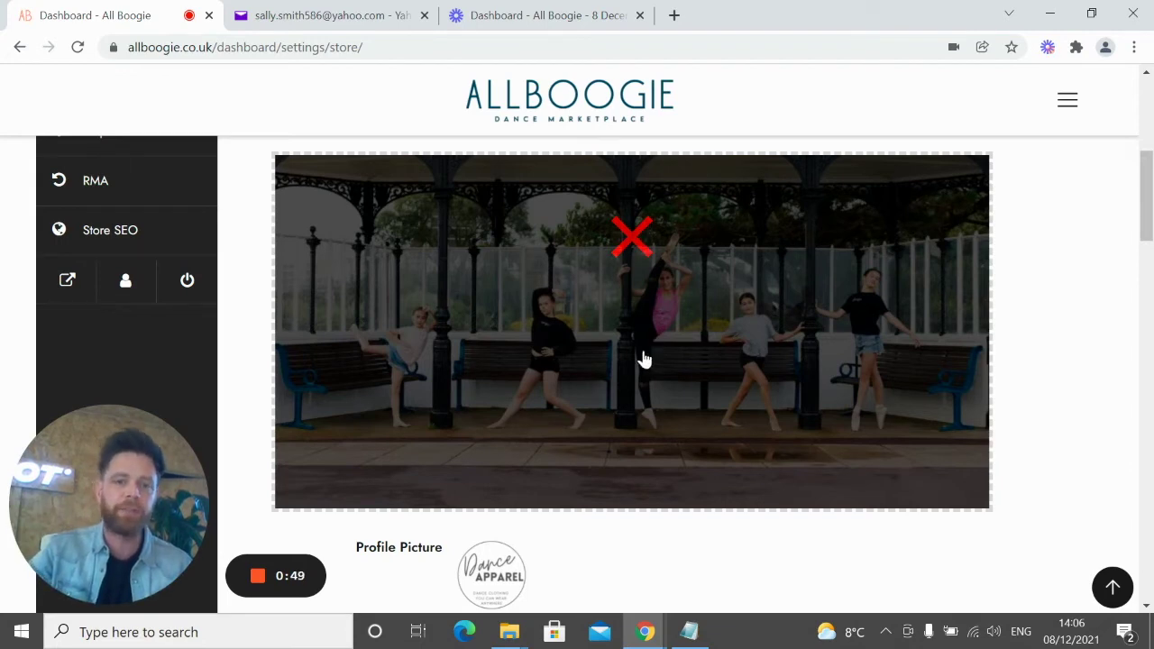
scroll(643, 360, down, 3)
mouse_move(502, 320)
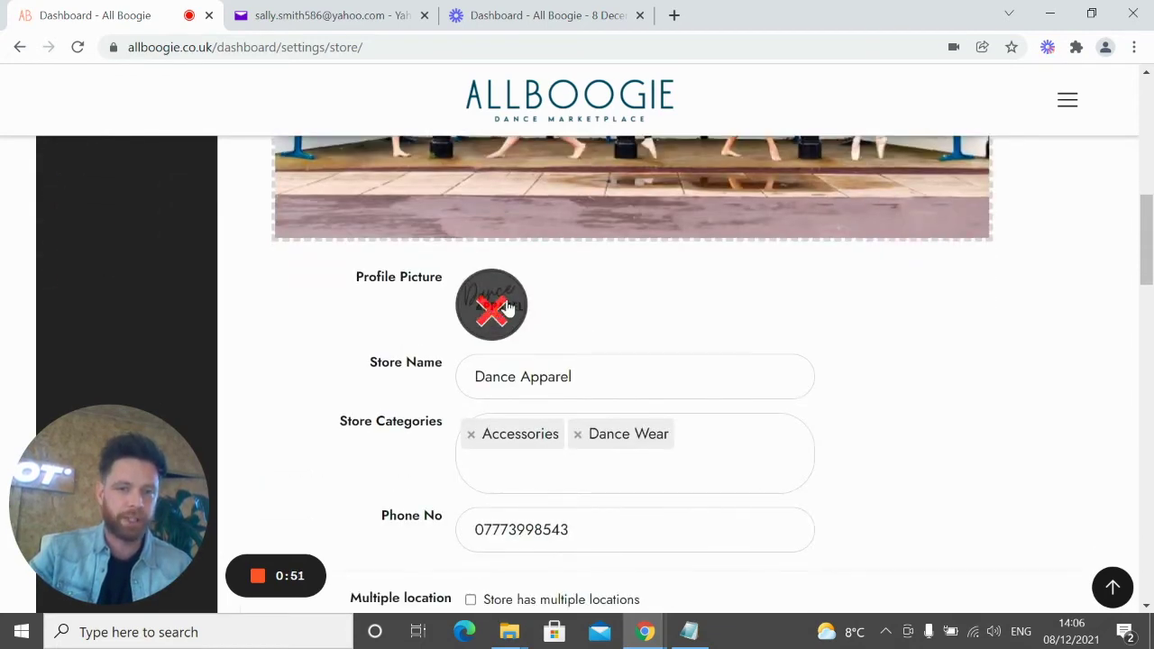
scroll(849, 361, down, 1)
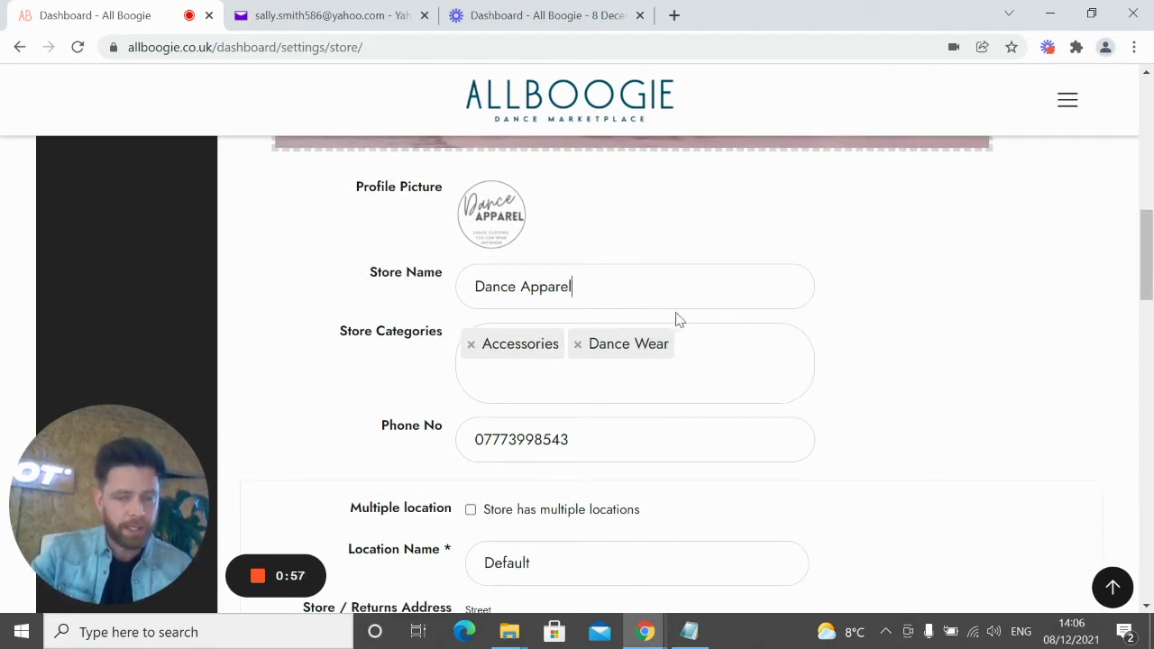
click(712, 350)
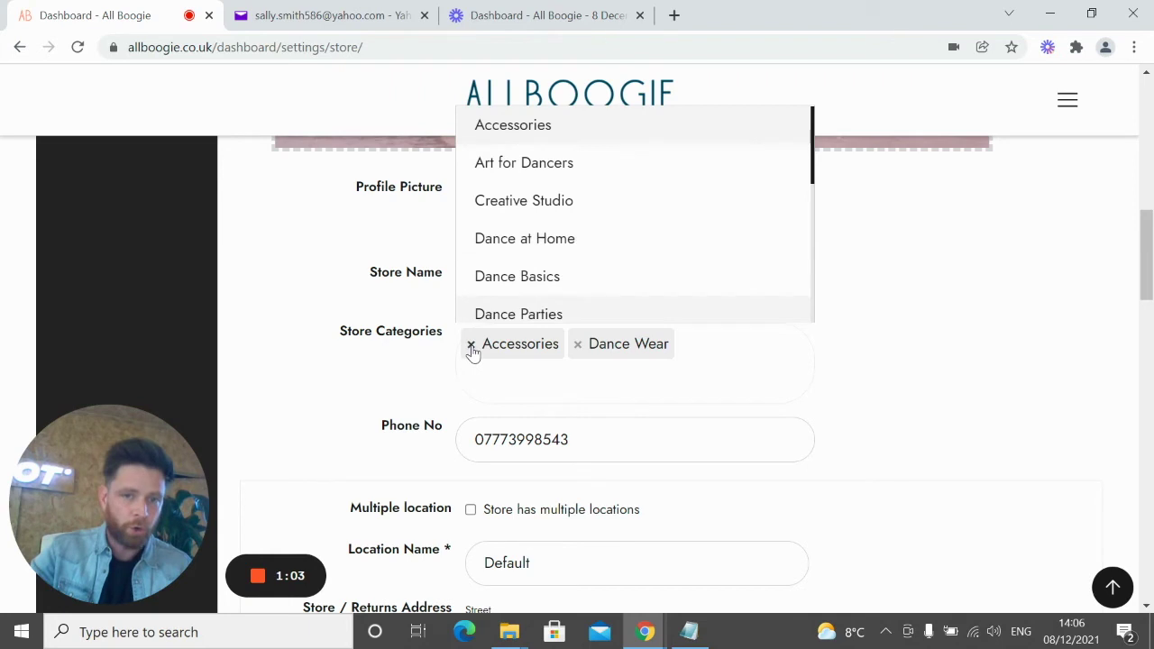
click(875, 415)
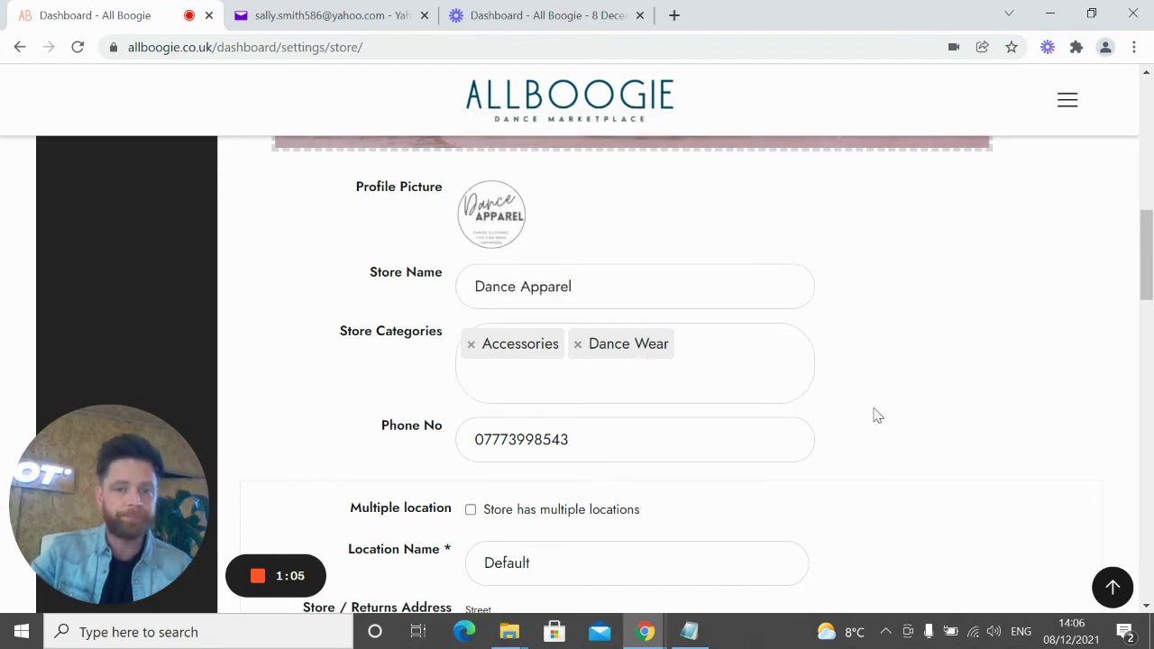
scroll(594, 265, down, 2)
drag(593, 265, 353, 241)
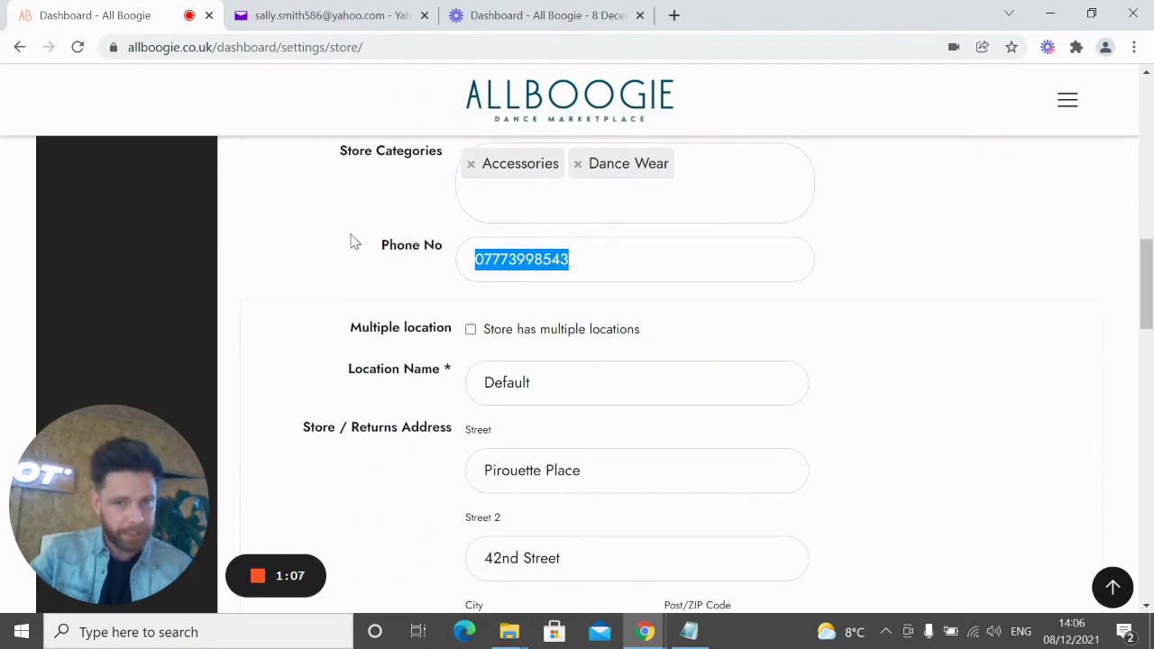
click(550, 257)
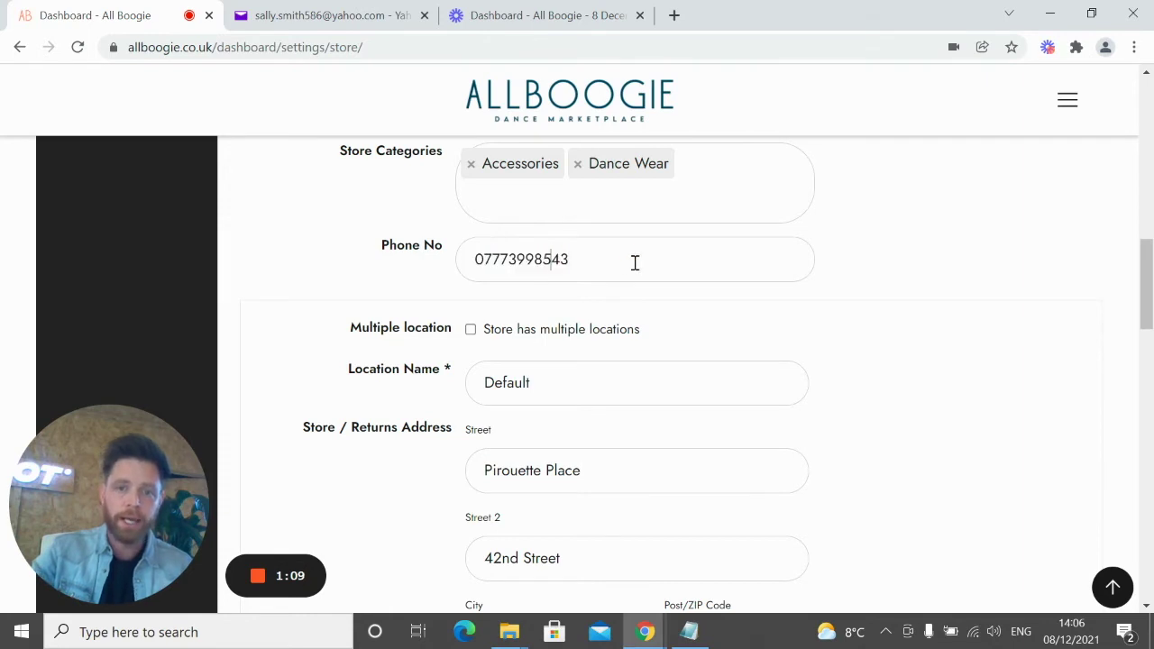
drag(524, 250, 604, 263)
click(583, 259)
click(583, 274)
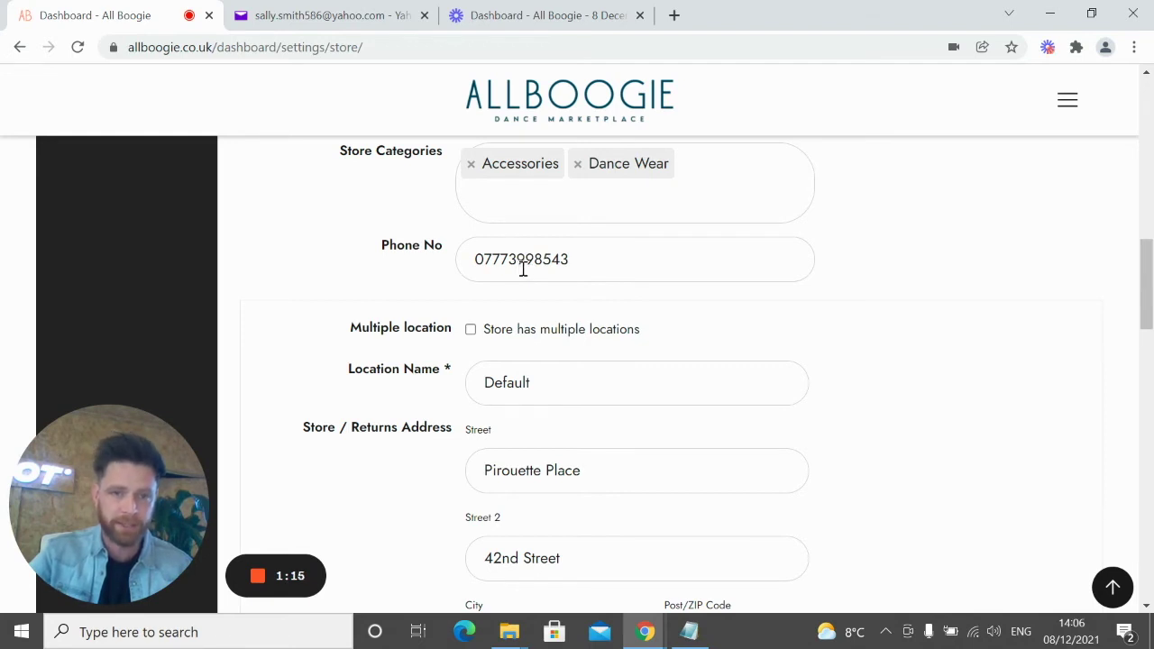
scroll(799, 357, down, 2)
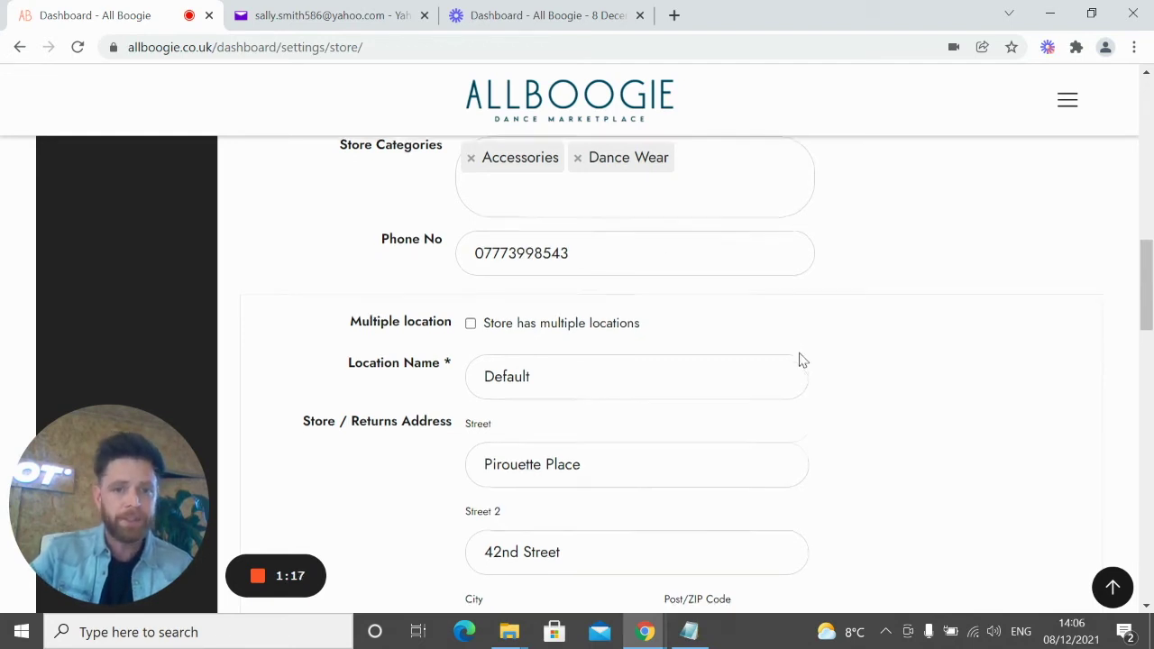
scroll(827, 362, down, 2)
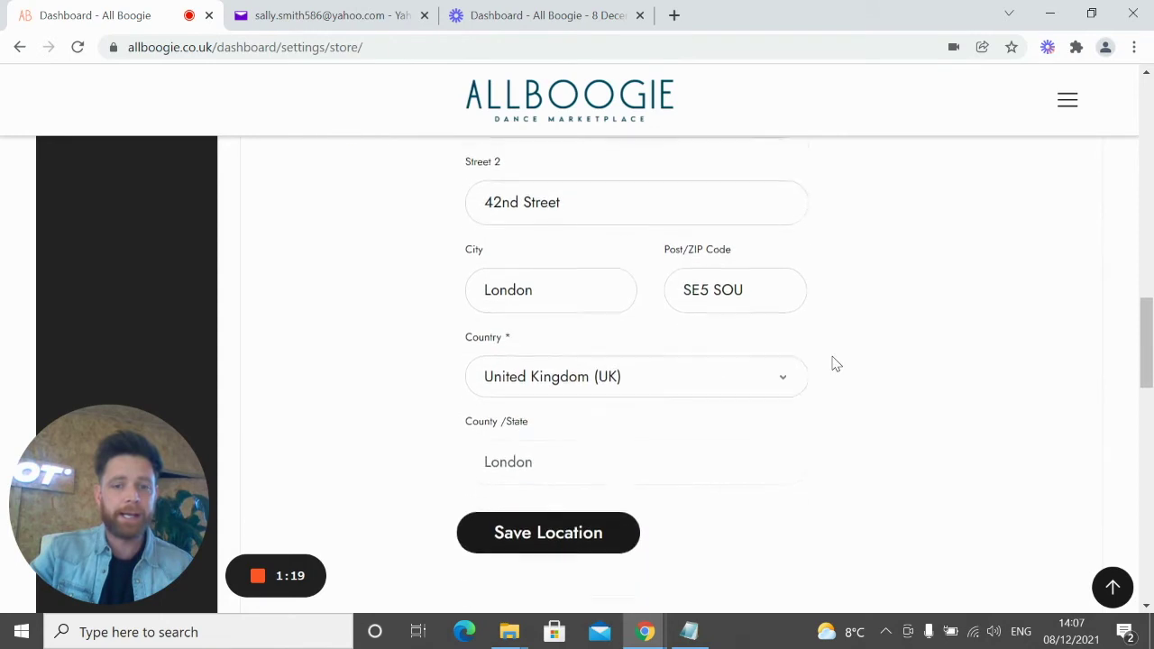
scroll(832, 364, up, 1)
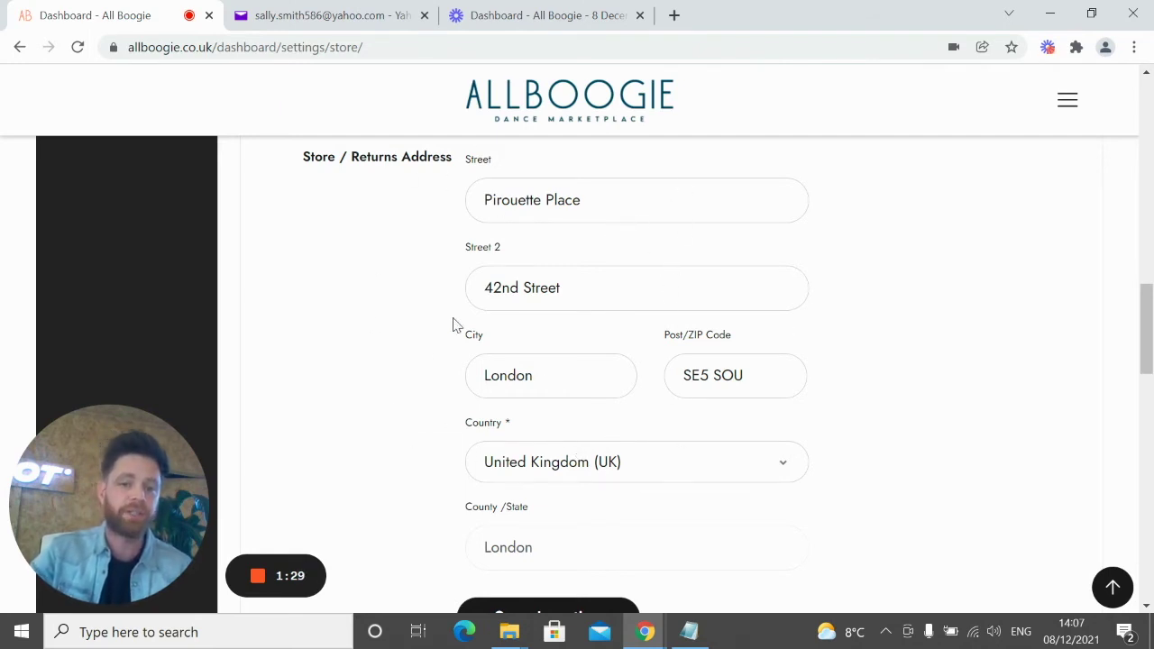
scroll(502, 417, down, 2)
scroll(526, 405, up, 2)
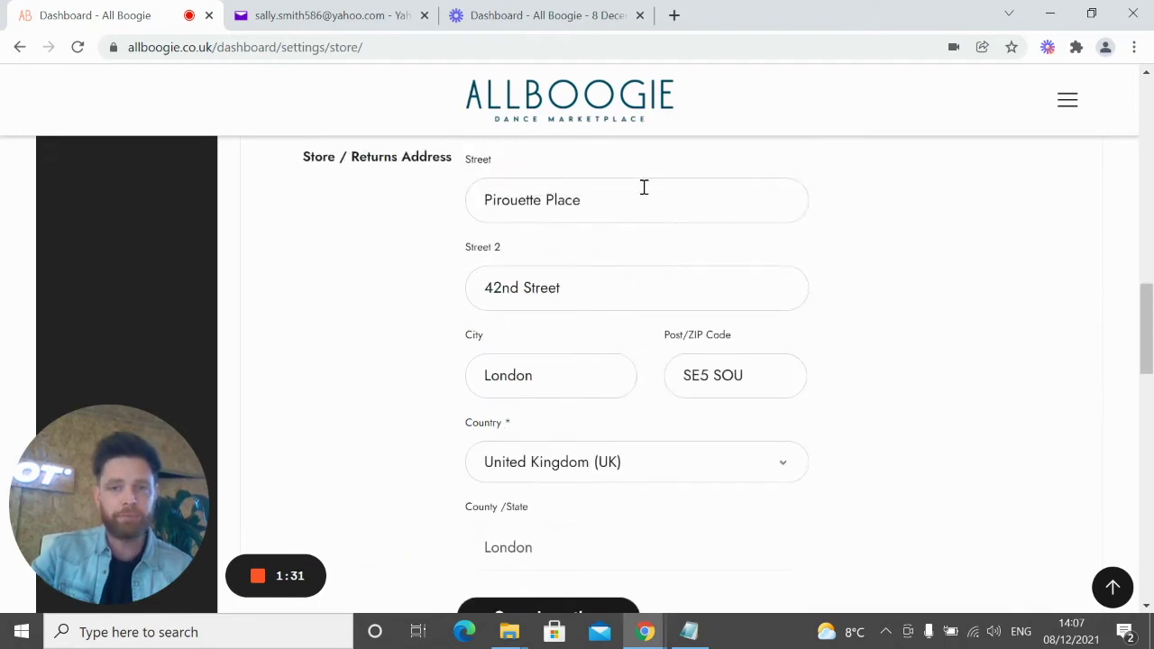
scroll(607, 311, up, 1)
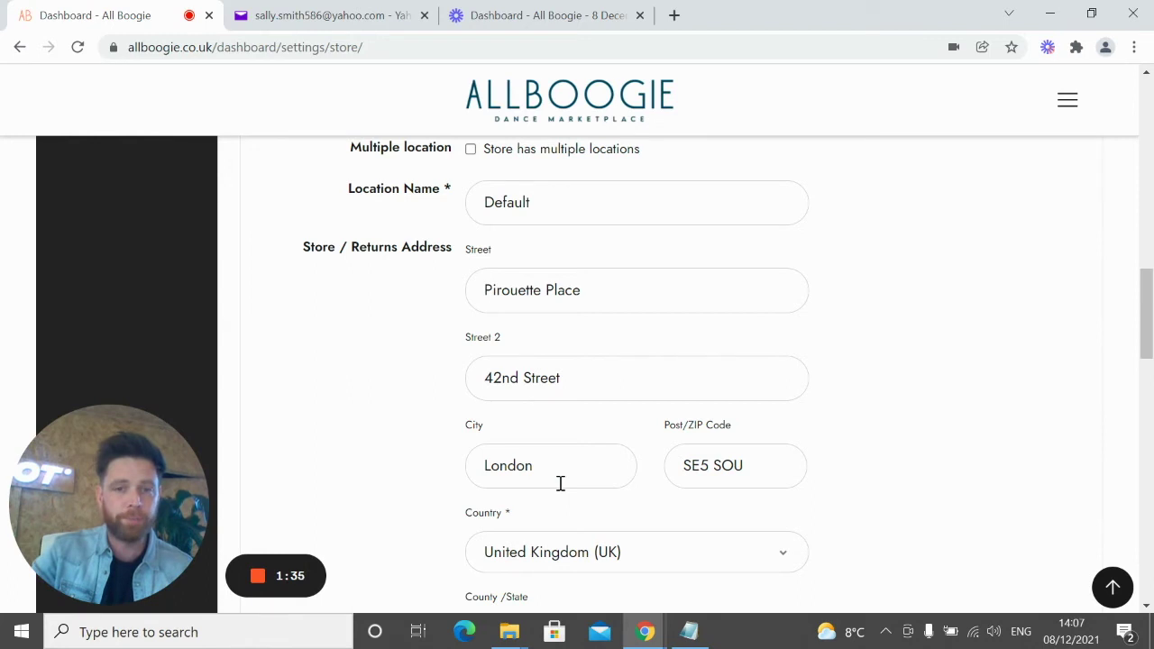
scroll(572, 474, down, 4)
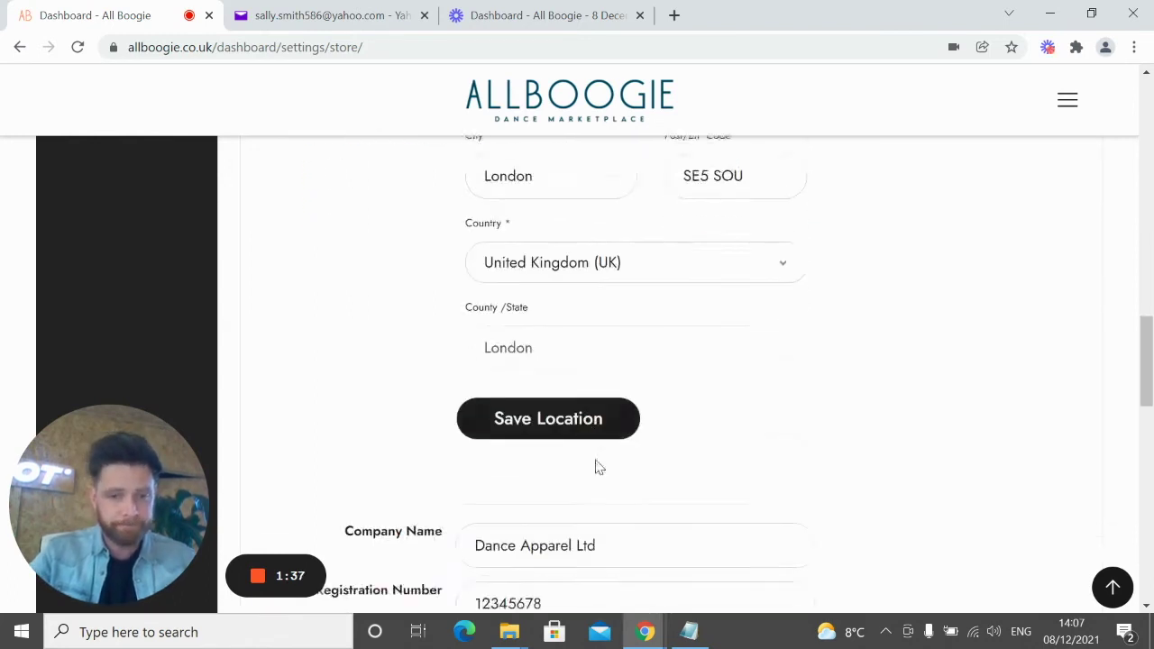
scroll(667, 419, up, 2)
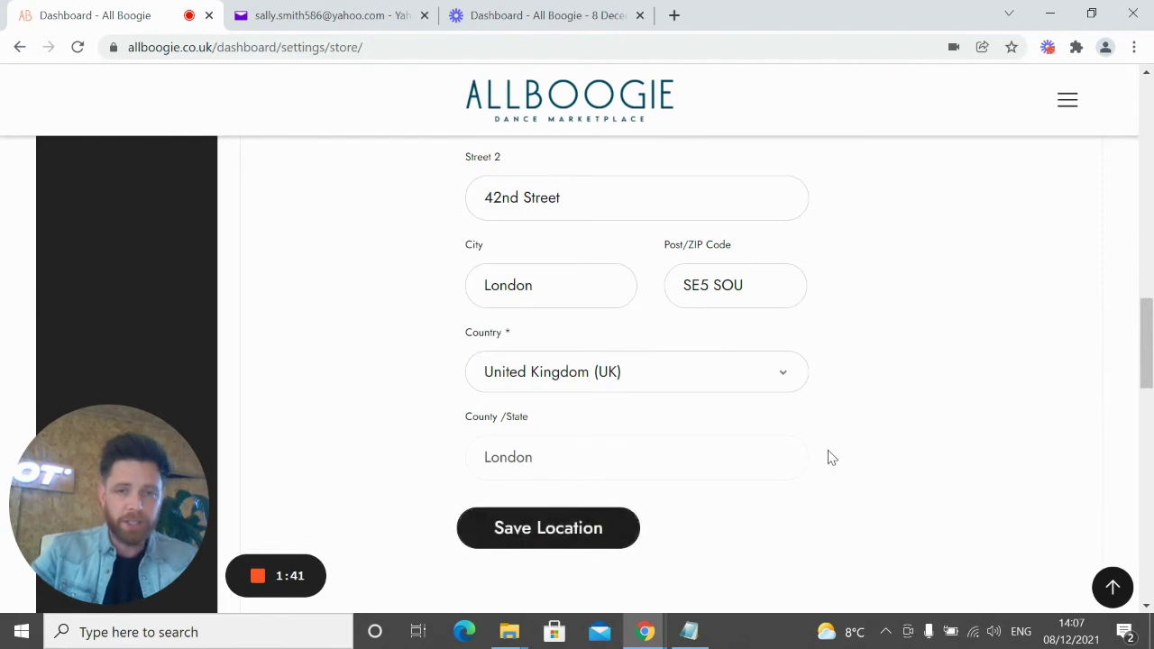
scroll(830, 457, down, 4)
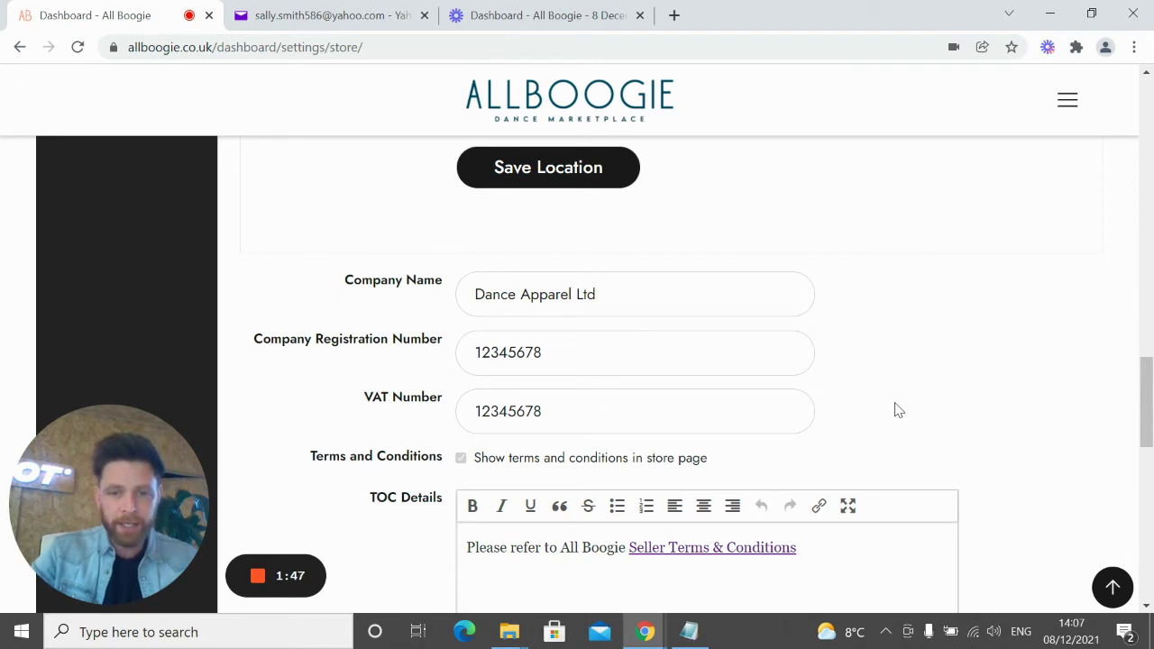
scroll(895, 410, down, 1)
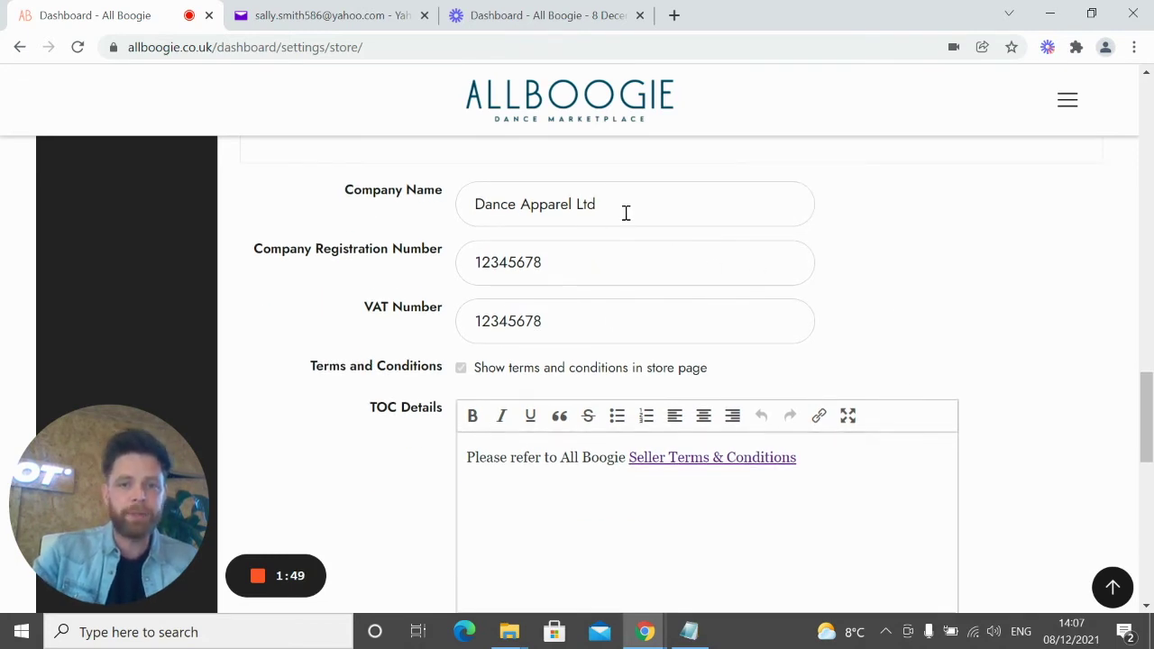
drag(624, 213, 378, 200)
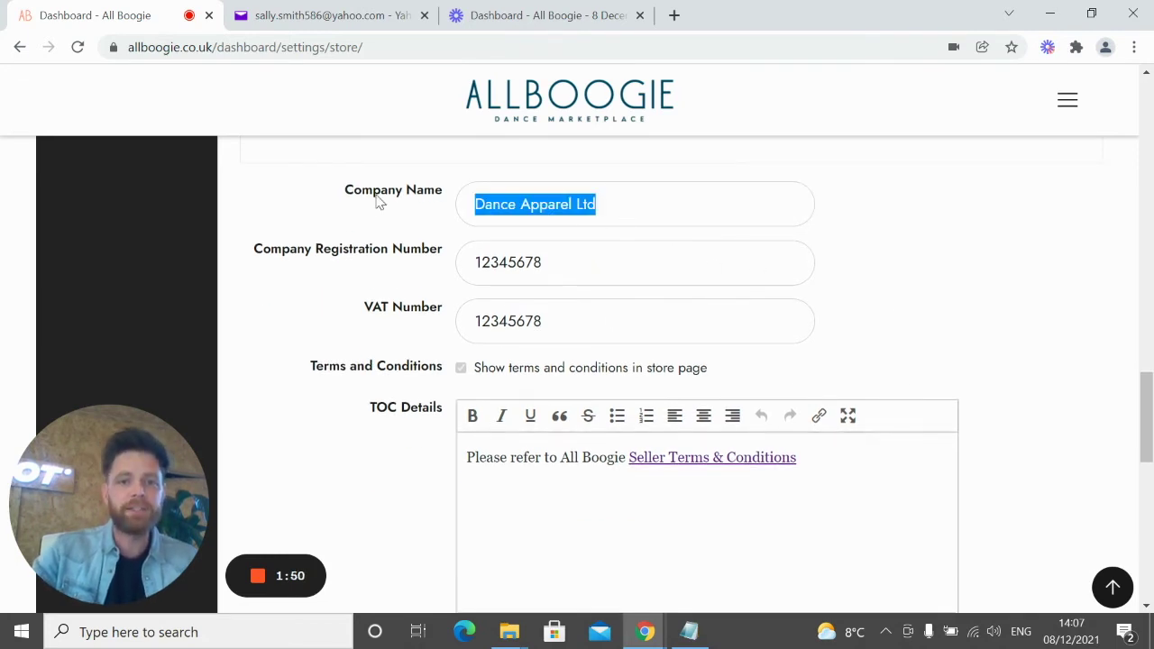
click(836, 256)
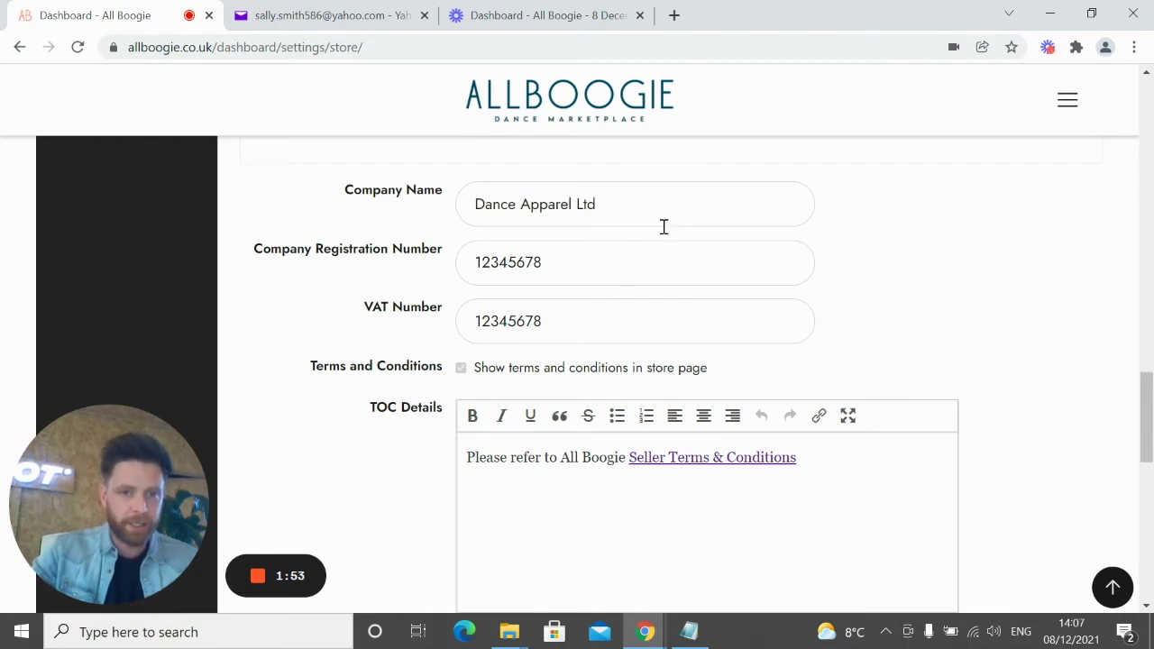
double_click(514, 264)
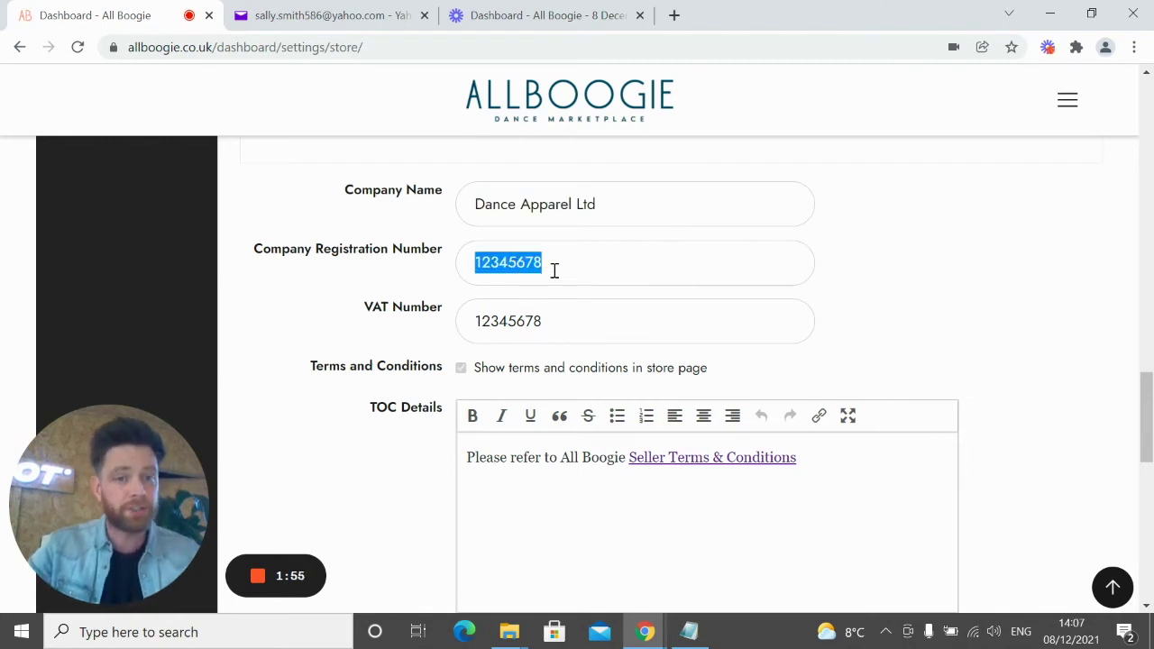
click(514, 311)
double_click(509, 319)
click(809, 267)
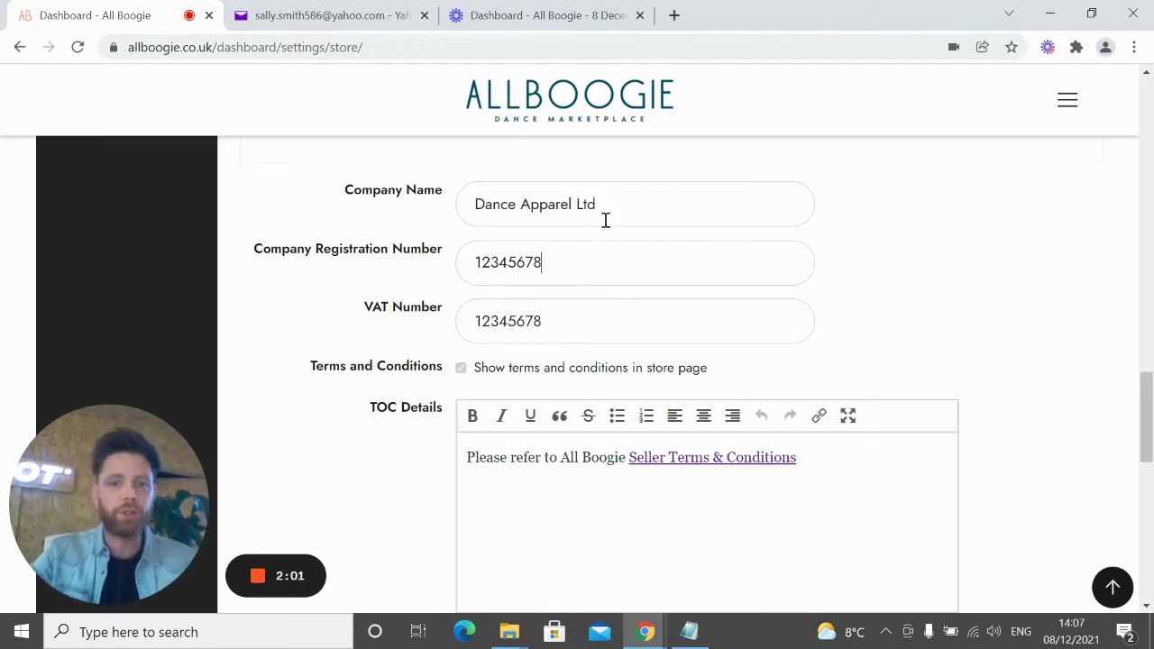
scroll(645, 278, down, 1)
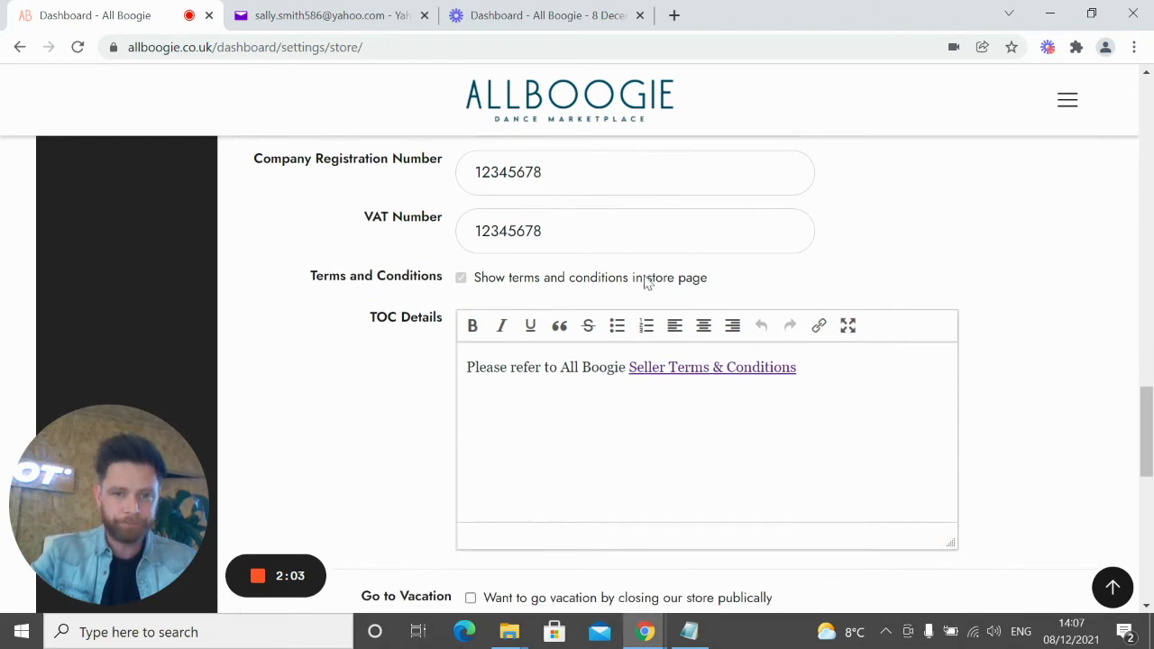
click(879, 376)
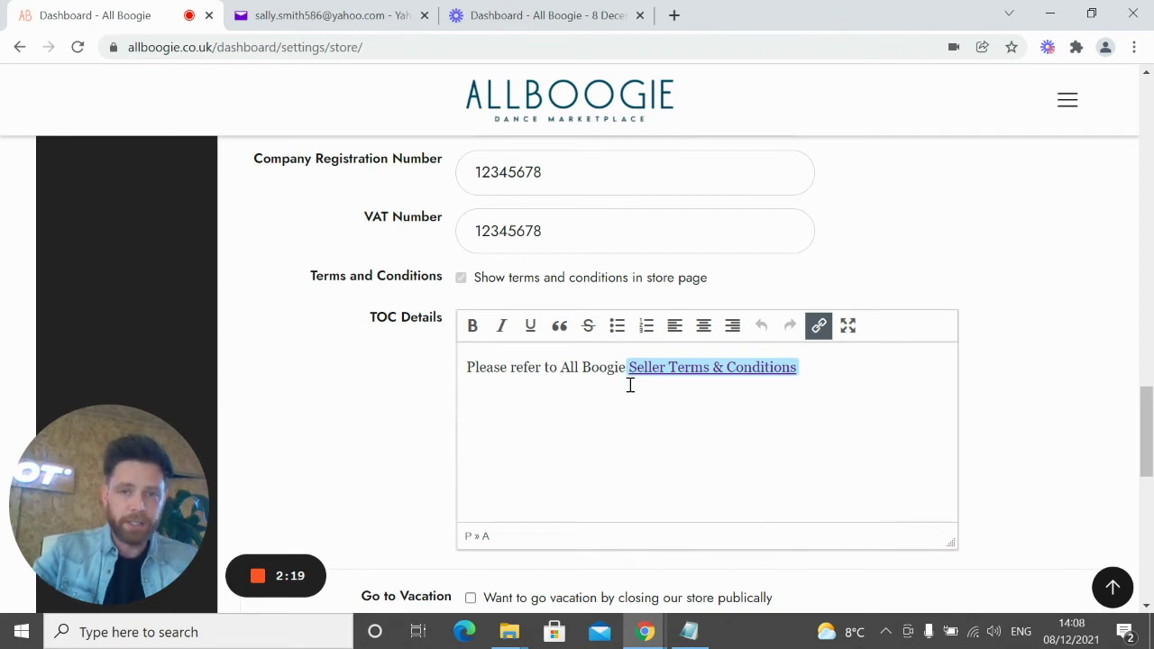
scroll(559, 417, down, 1)
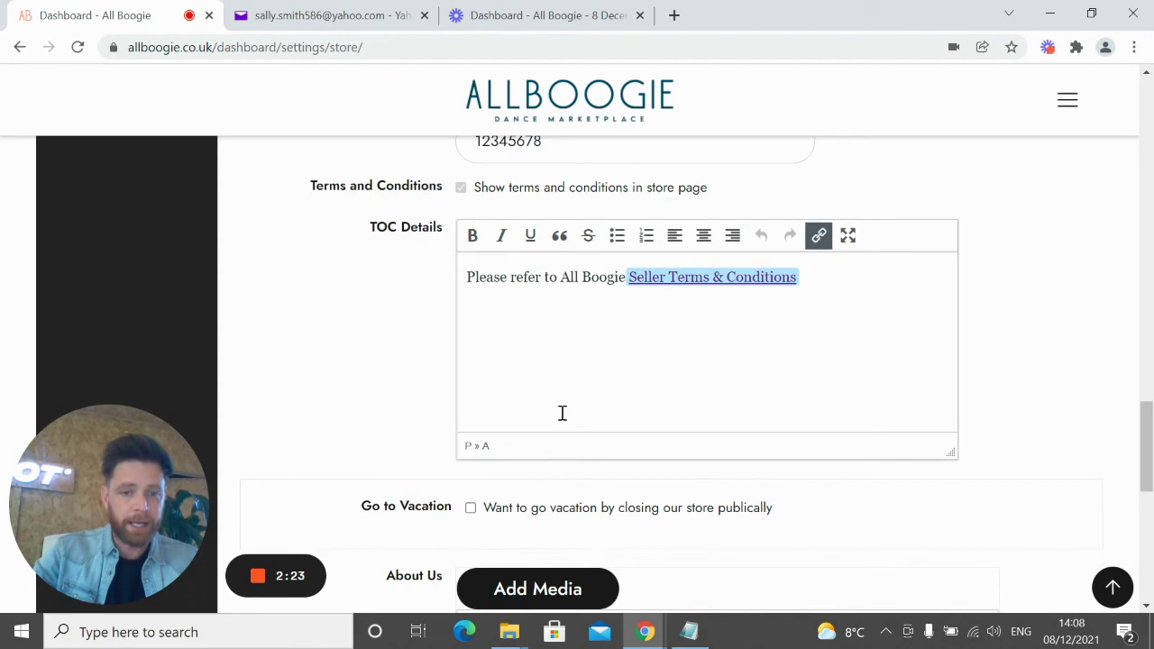
scroll(562, 413, down, 2)
scroll(562, 413, up, 3)
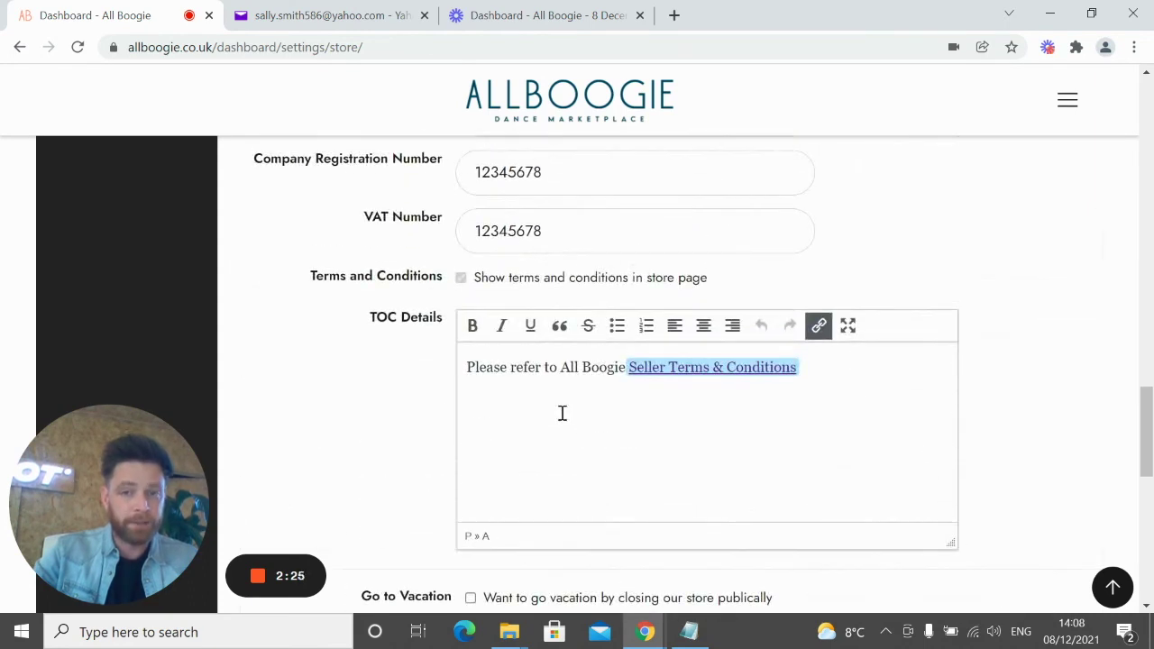
scroll(561, 413, down, 1)
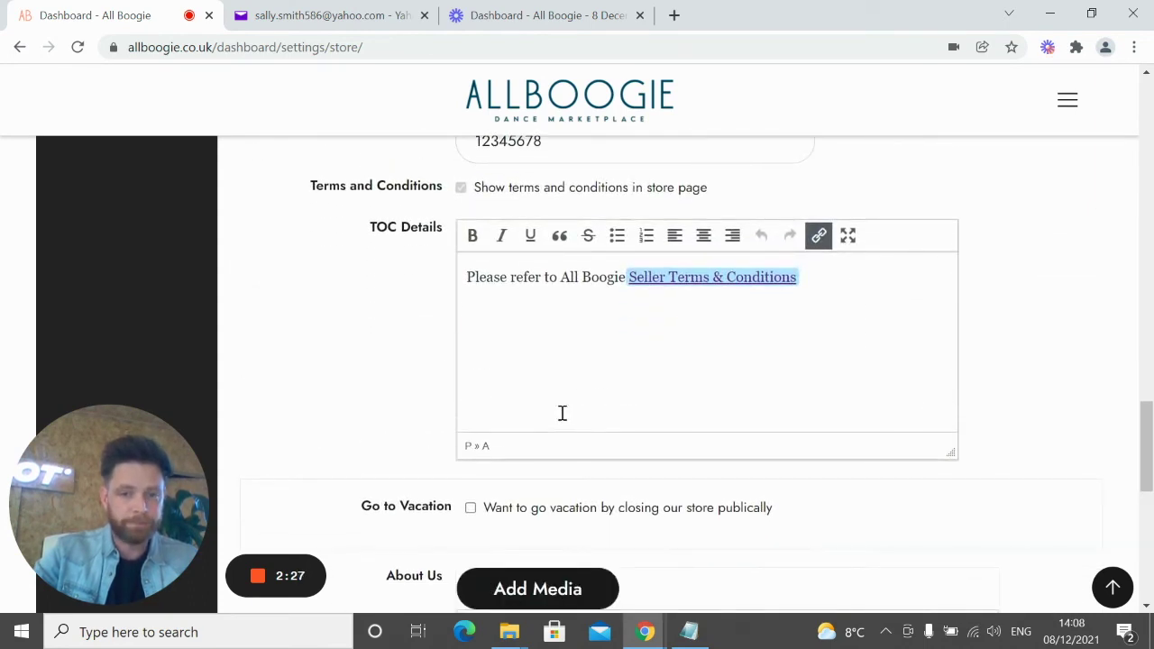
scroll(561, 413, down, 2)
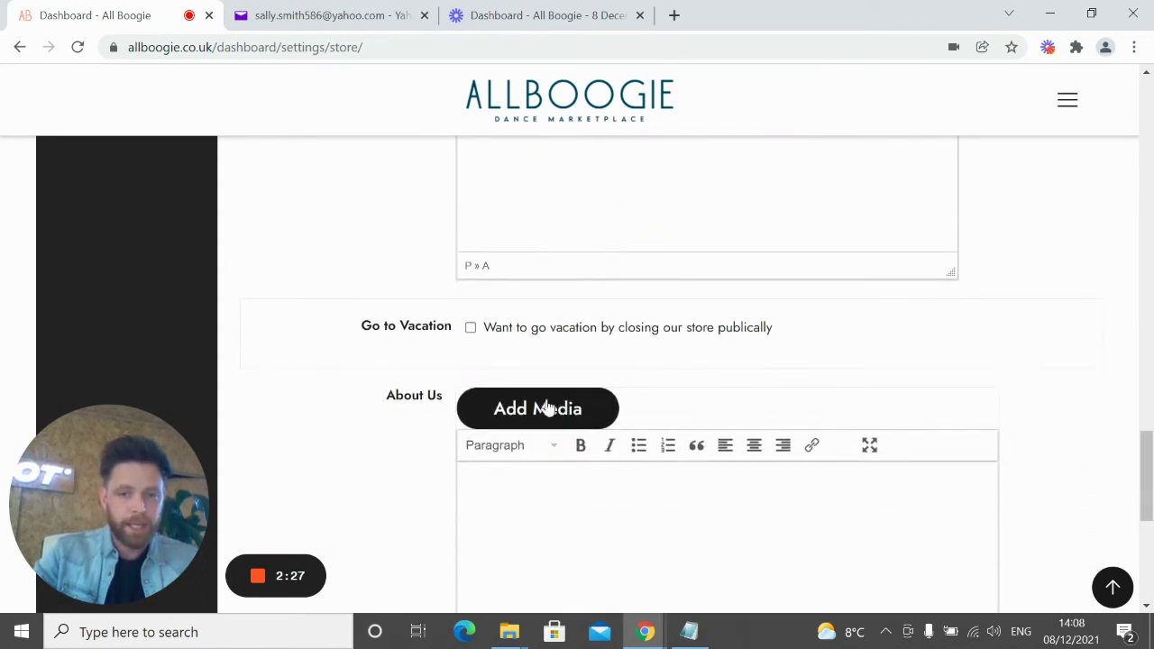
click(471, 332)
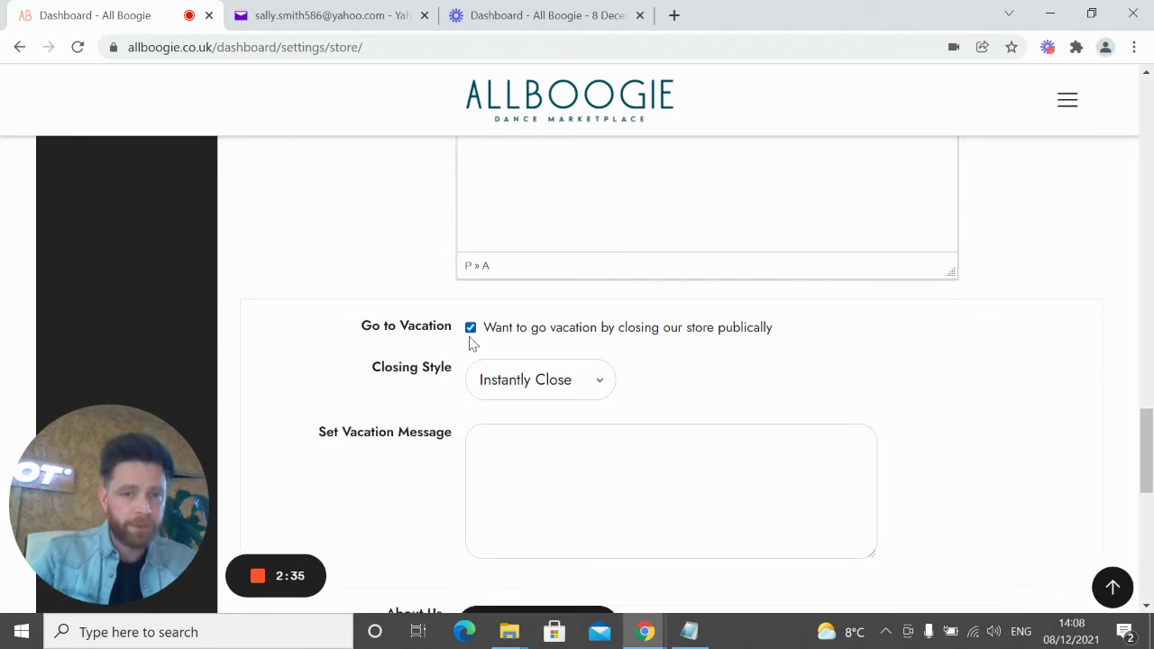
click(511, 397)
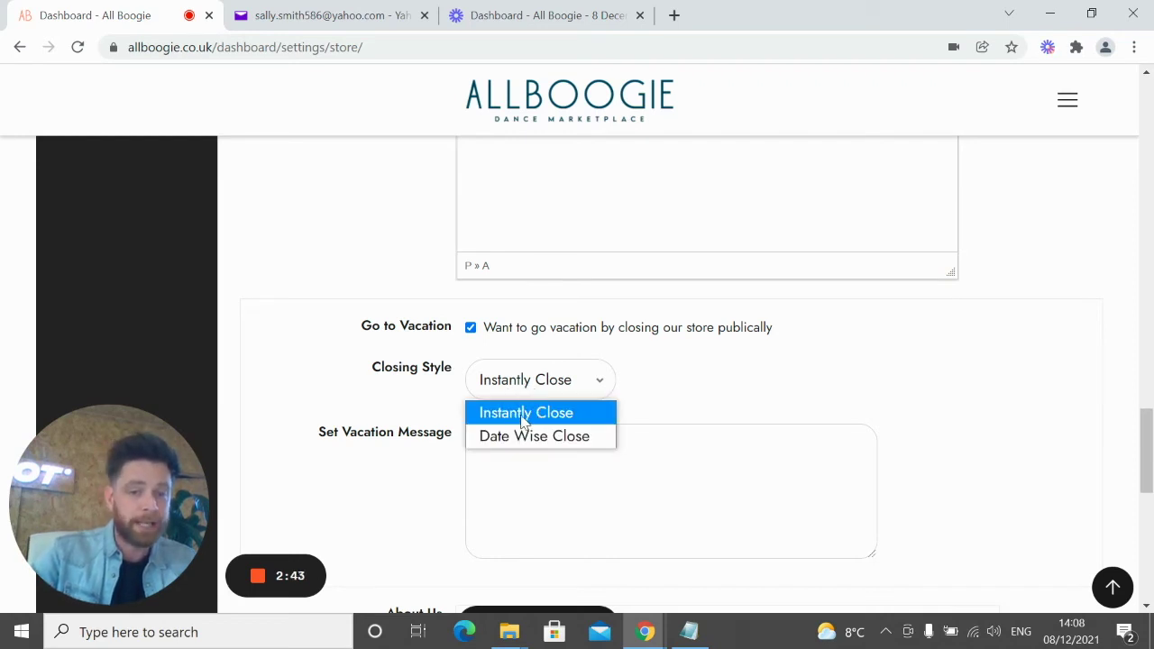
click(526, 416)
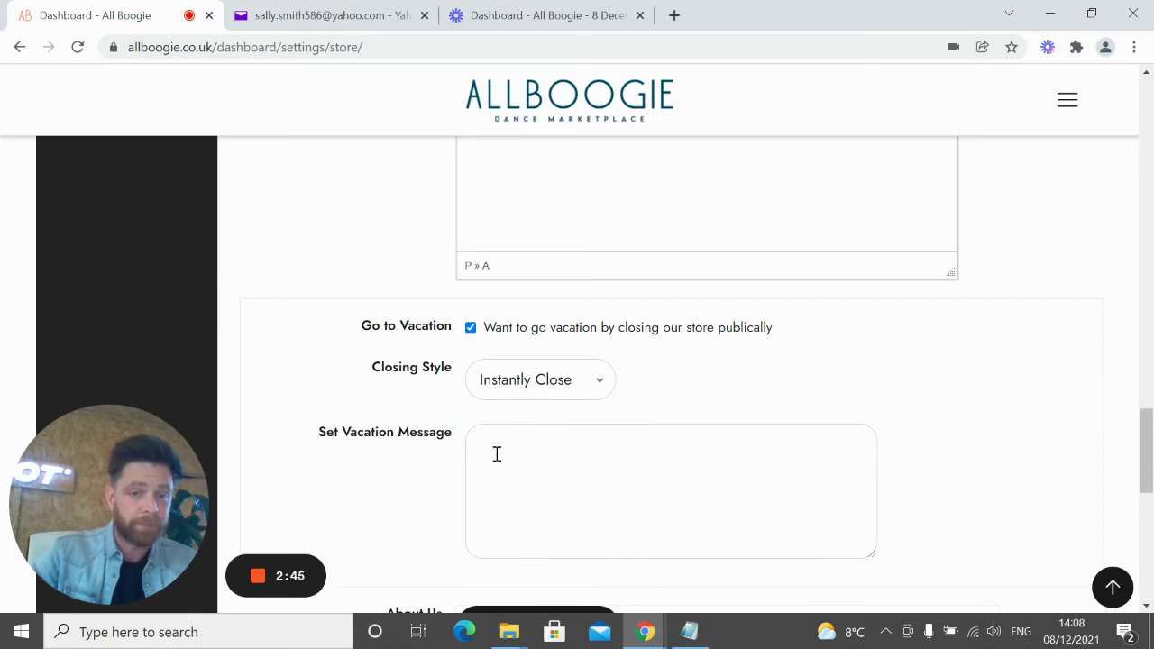
scroll(549, 465, down, 1)
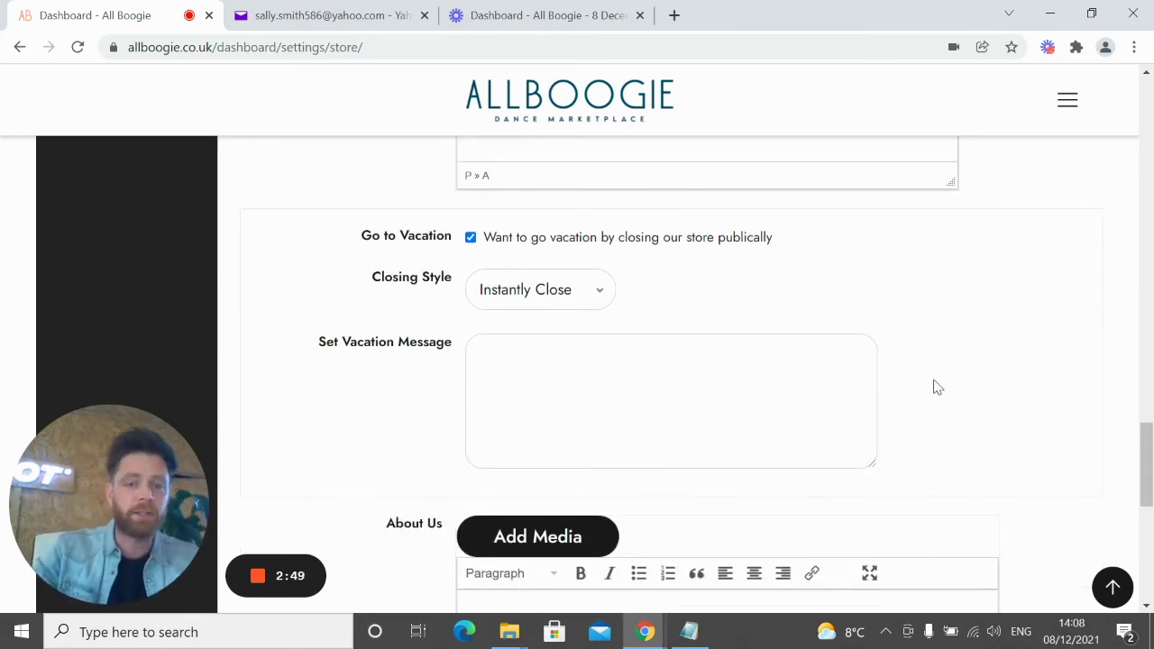
click(584, 292)
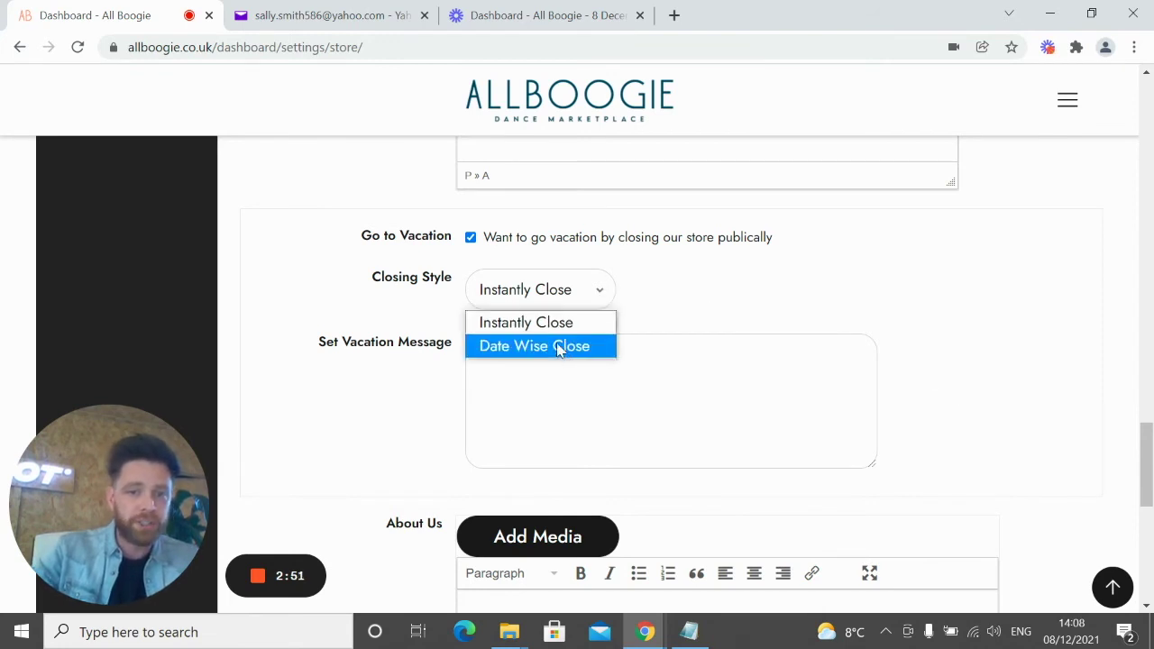
click(562, 343)
scroll(491, 476, down, 1)
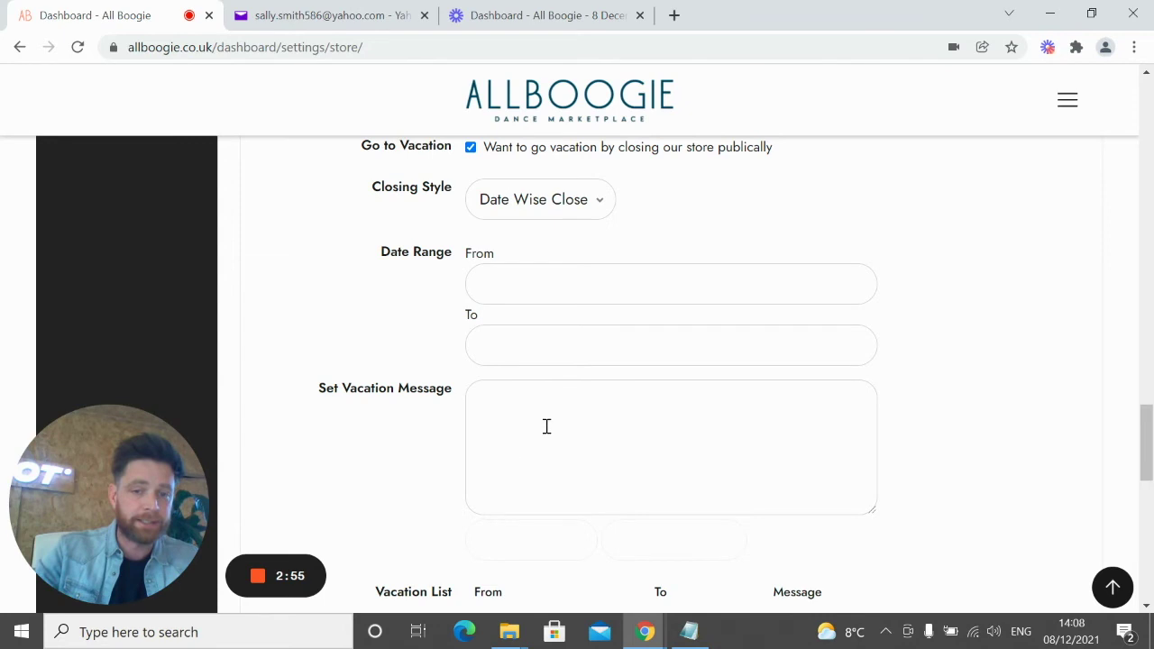
click(512, 289)
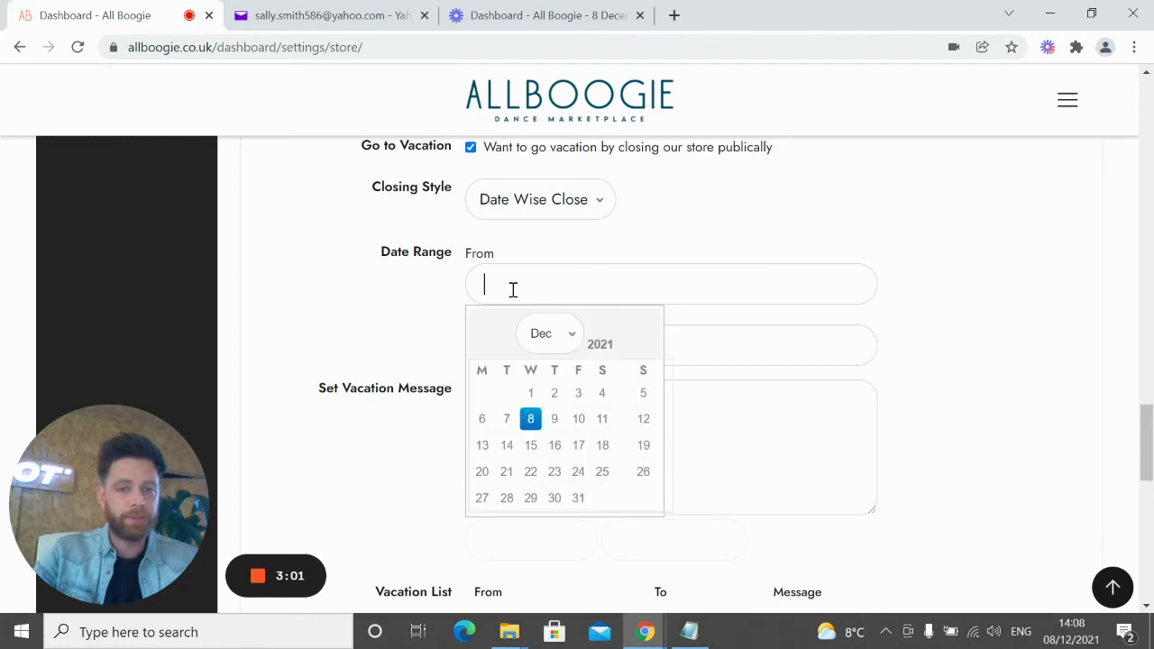
scroll(488, 293, down, 1)
click(495, 260)
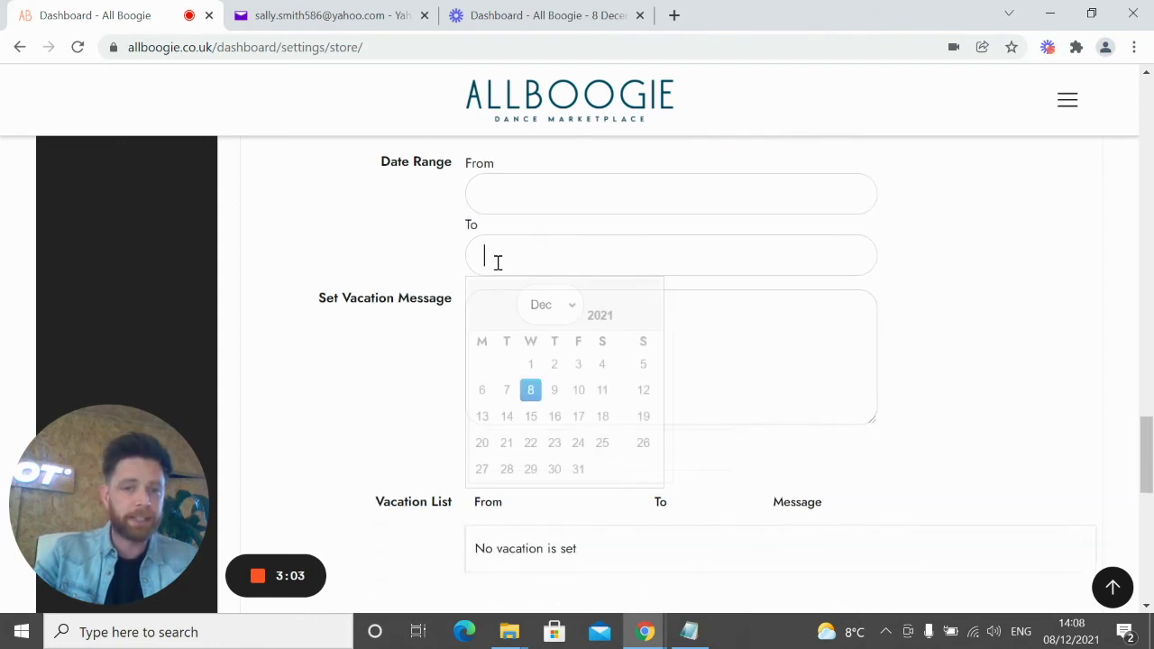
scroll(423, 271, up, 1)
scroll(443, 290, up, 1)
scroll(442, 289, down, 2)
scroll(509, 352, up, 3)
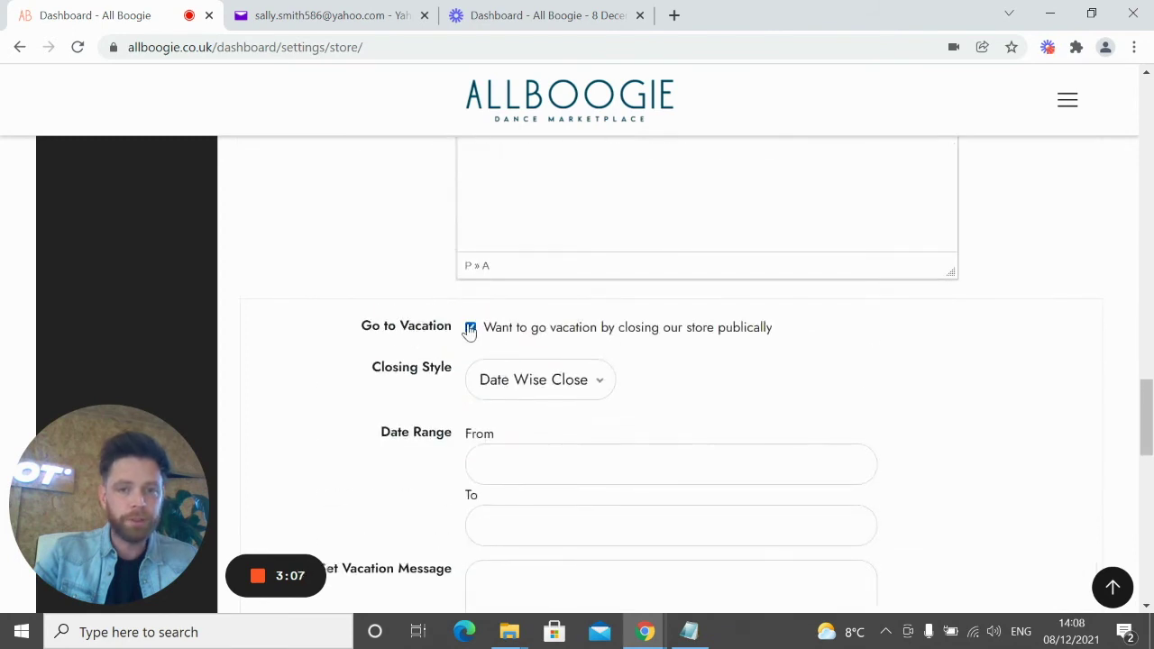
click(471, 327)
scroll(672, 342, down, 2)
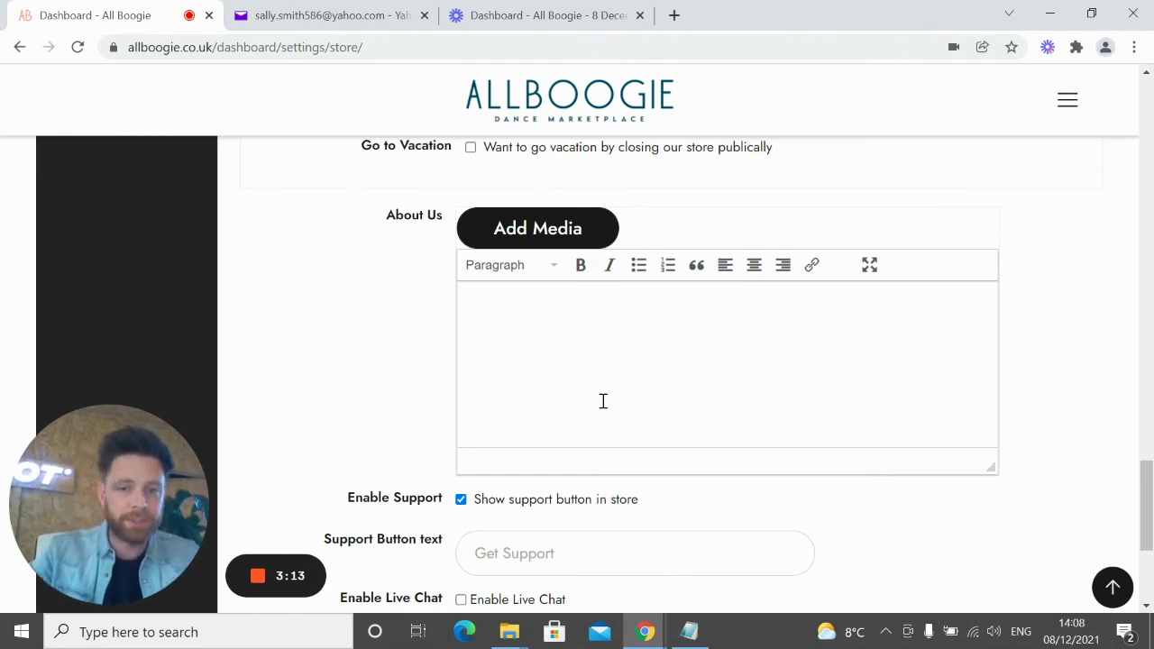
Copy the Dance Apparel Leisurewear description from Notepad, then place the caret in the About Us box
click(689, 631)
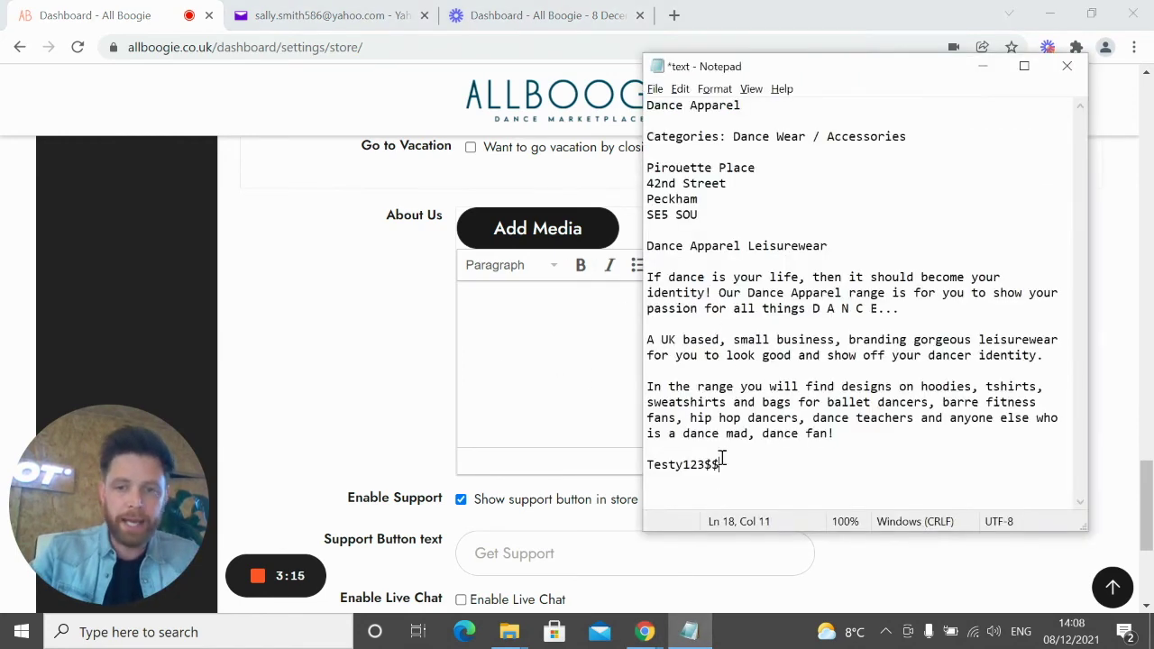
drag(836, 433, 646, 246)
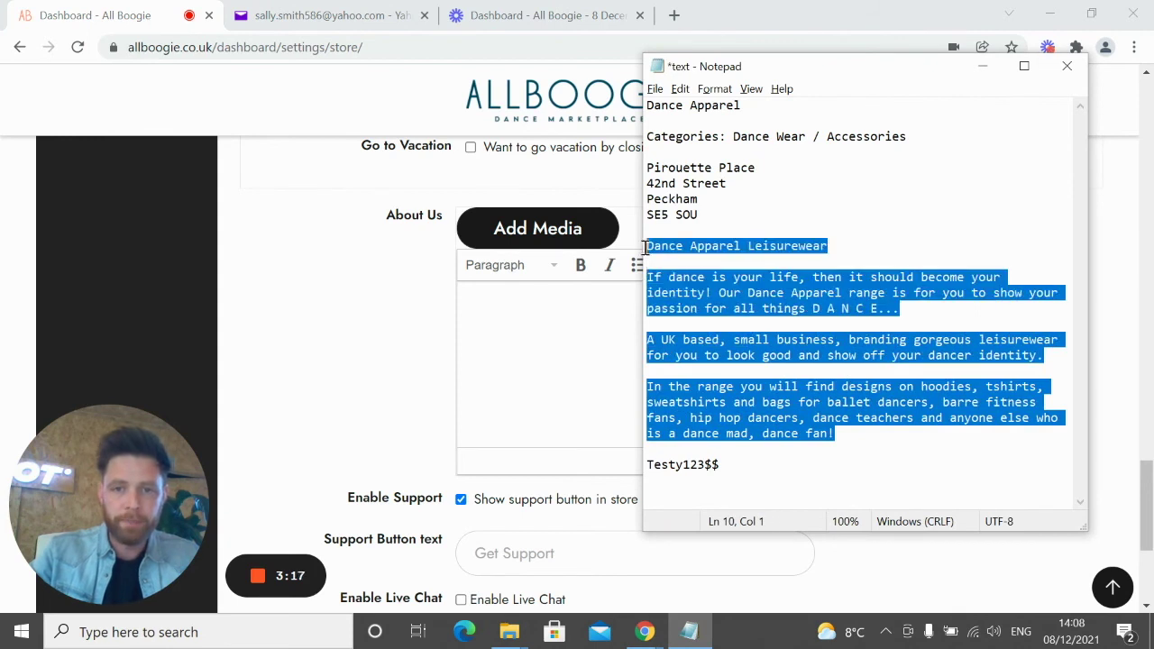
right_click(689, 275)
click(726, 328)
click(581, 348)
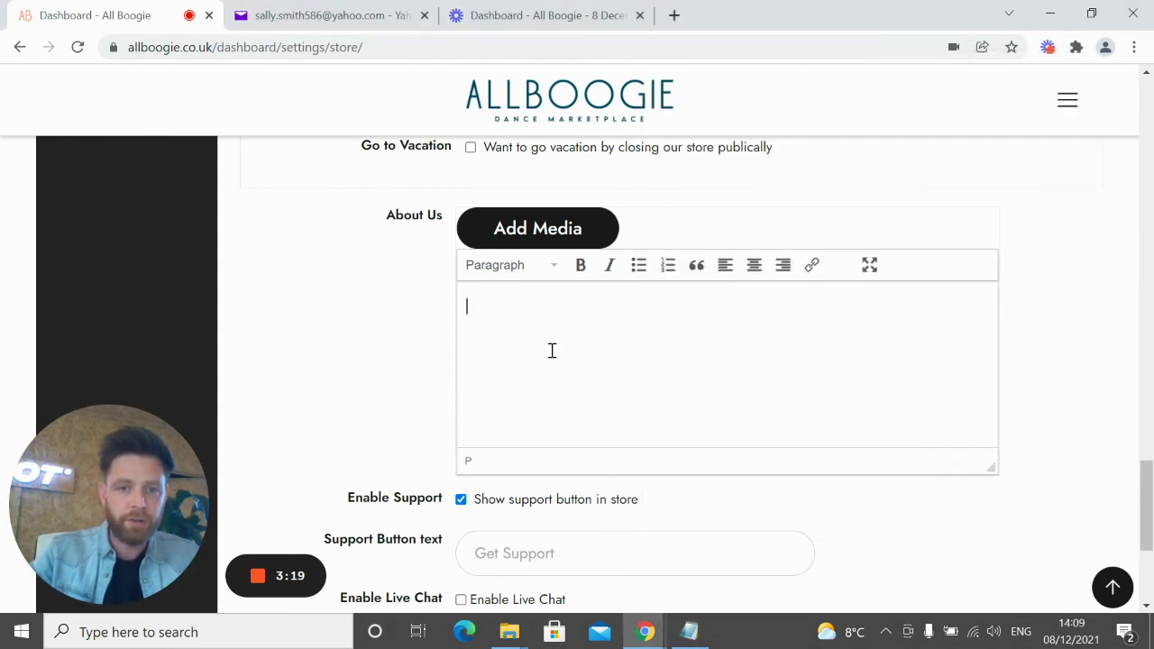
Paste the store description into About Us and delete its three blank lines
key(ctrl+v)
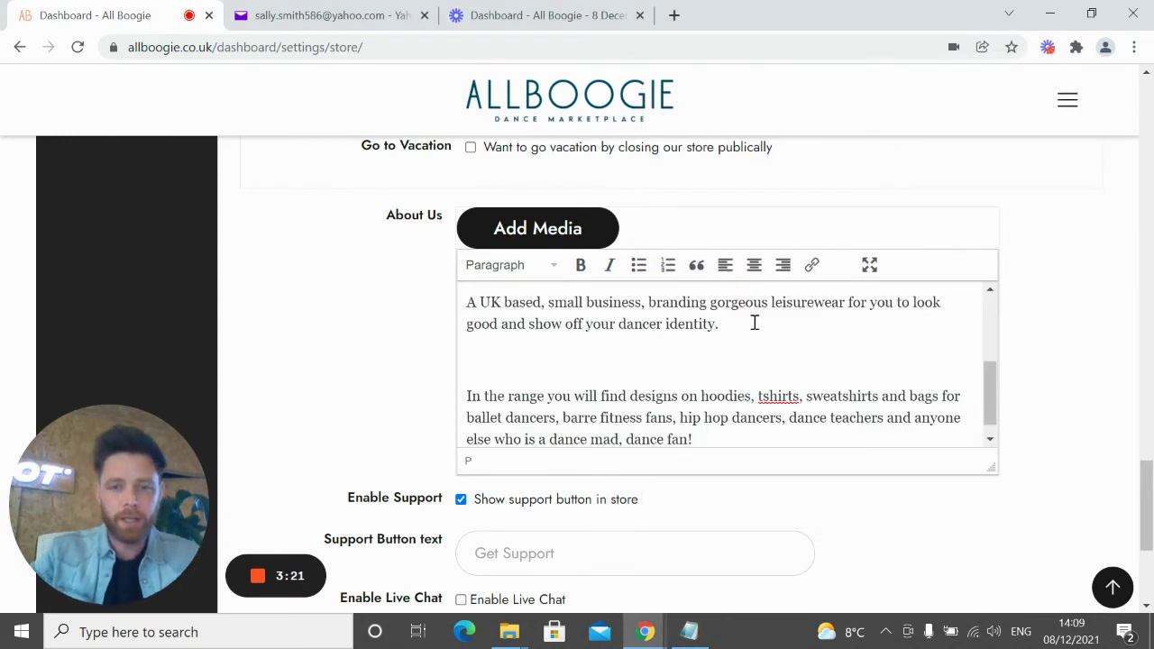
key(Delete)
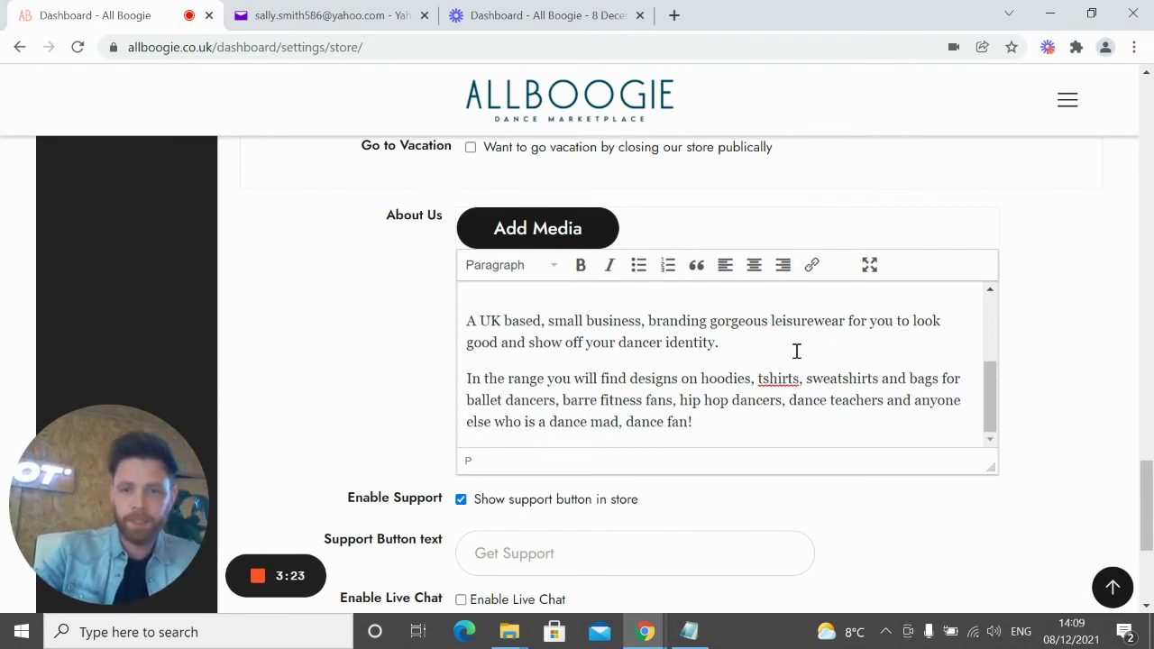
scroll(983, 365, up, 2)
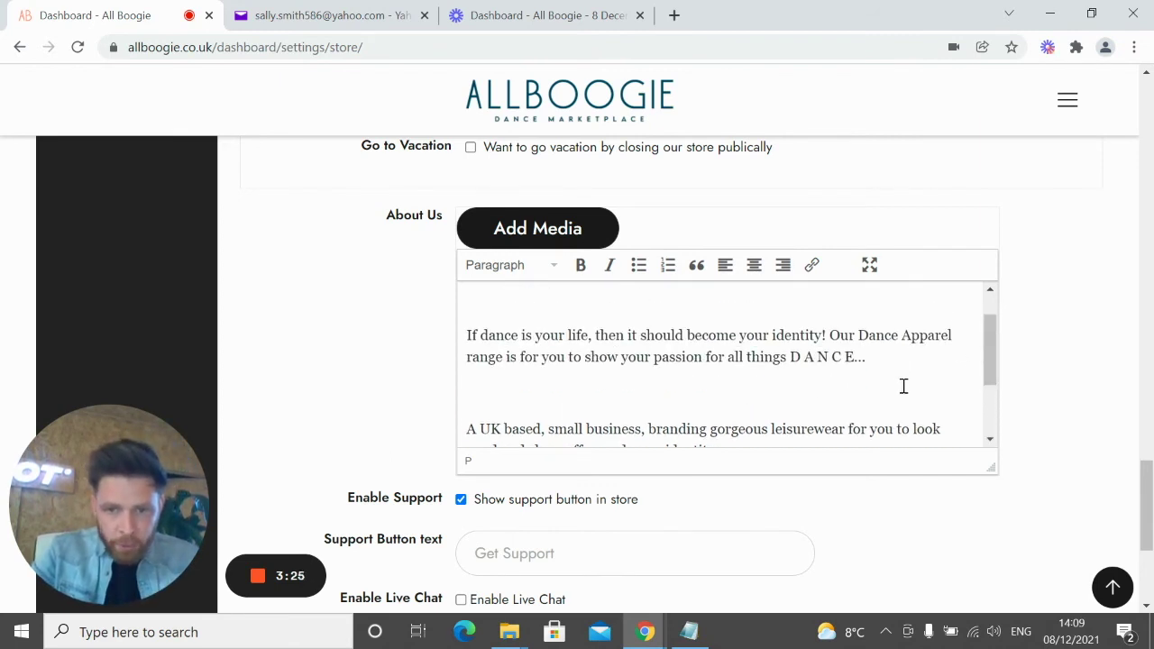
key(Delete)
scroll(902, 386, up, 1)
click(651, 349)
key(Delete)
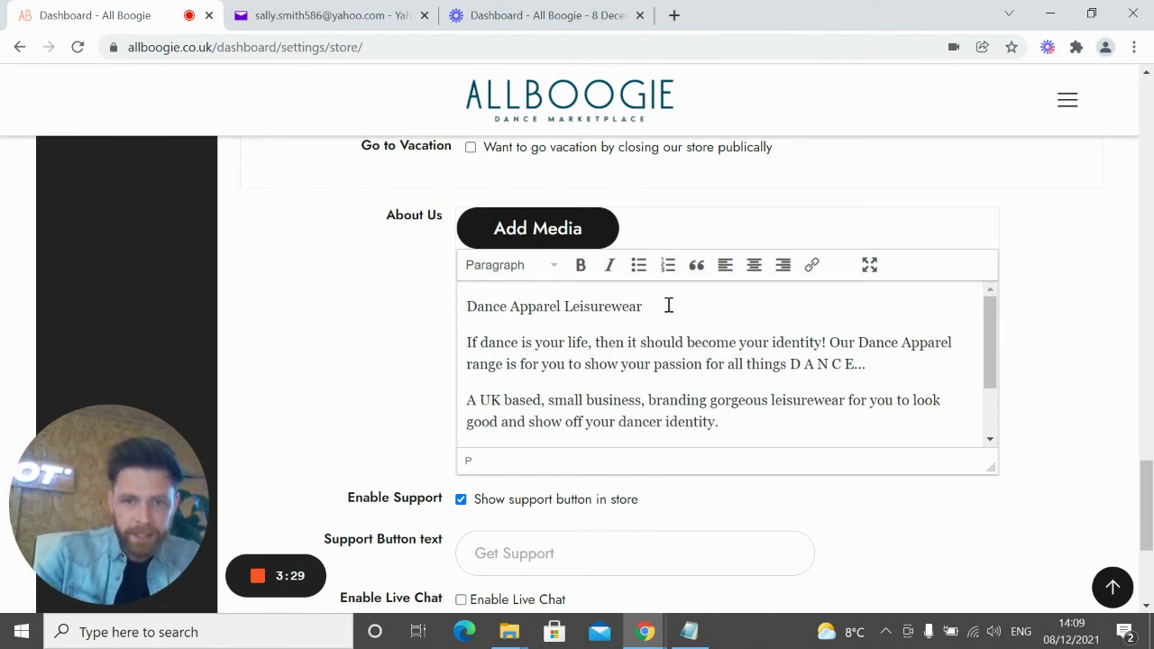
Format the 'Dance Apparel Leisurewear' title as Heading 3 and check the result
drag(673, 305, 361, 302)
click(544, 265)
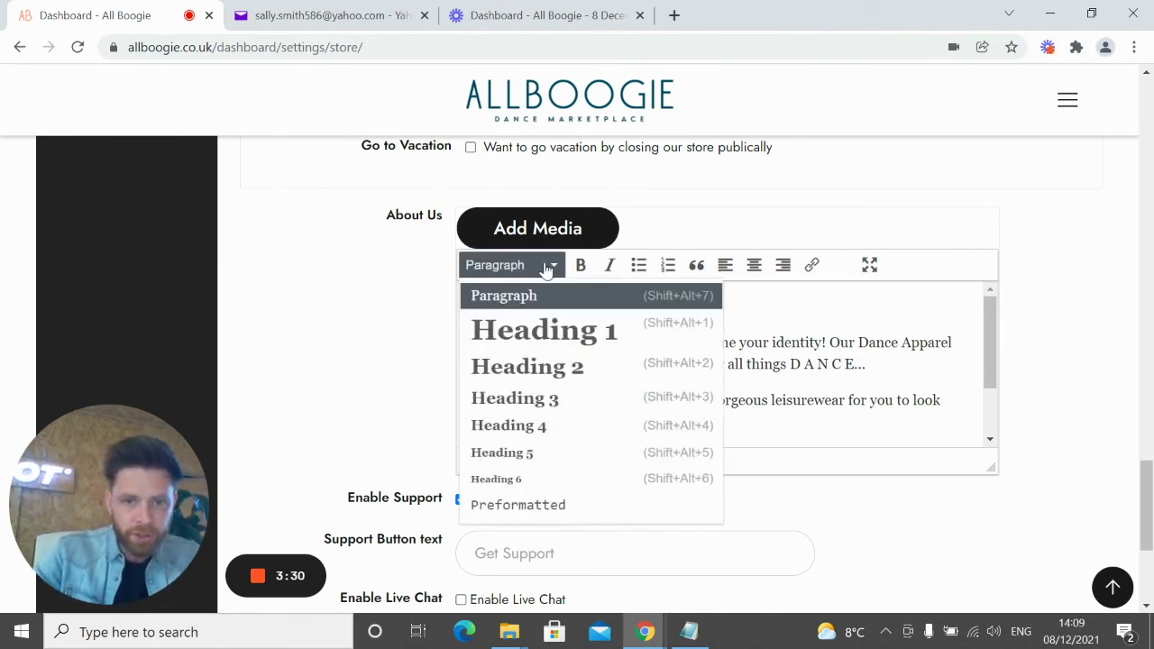
click(564, 400)
click(357, 353)
click(609, 350)
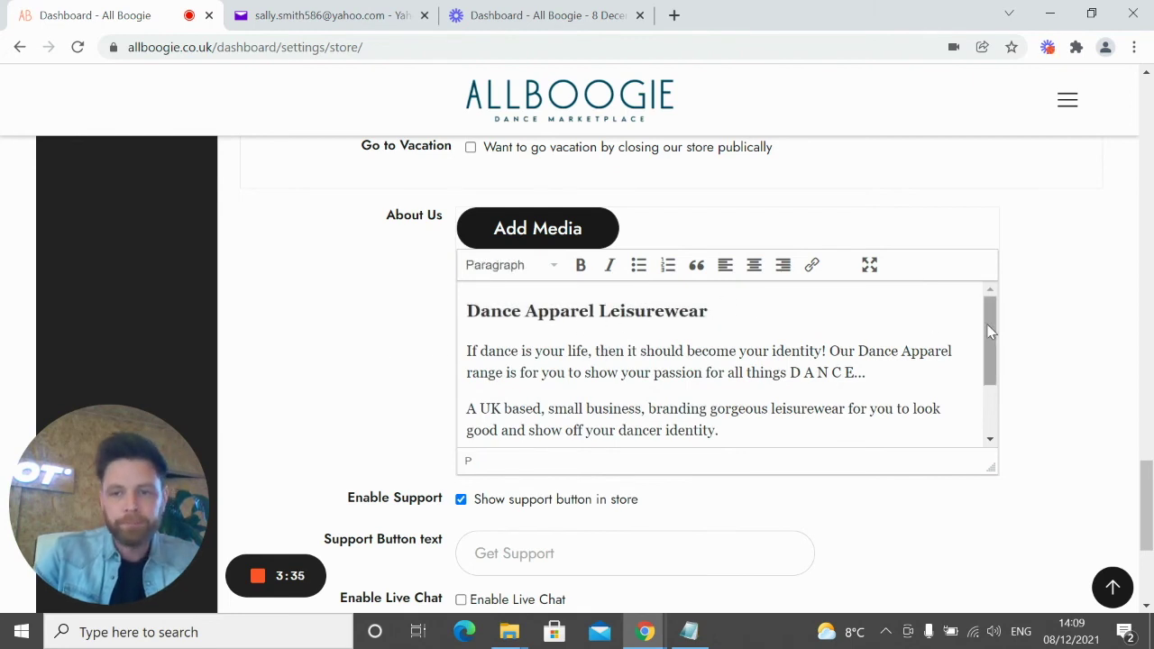
drag(466, 310, 734, 311)
click(719, 355)
click(547, 309)
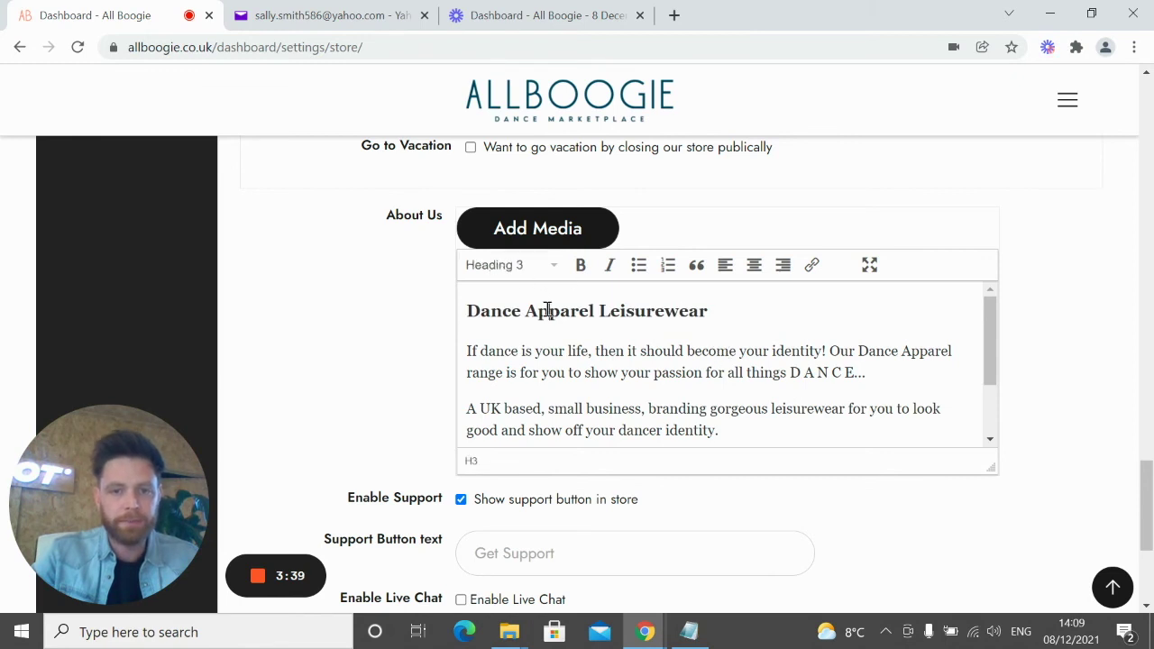
triple_click(559, 308)
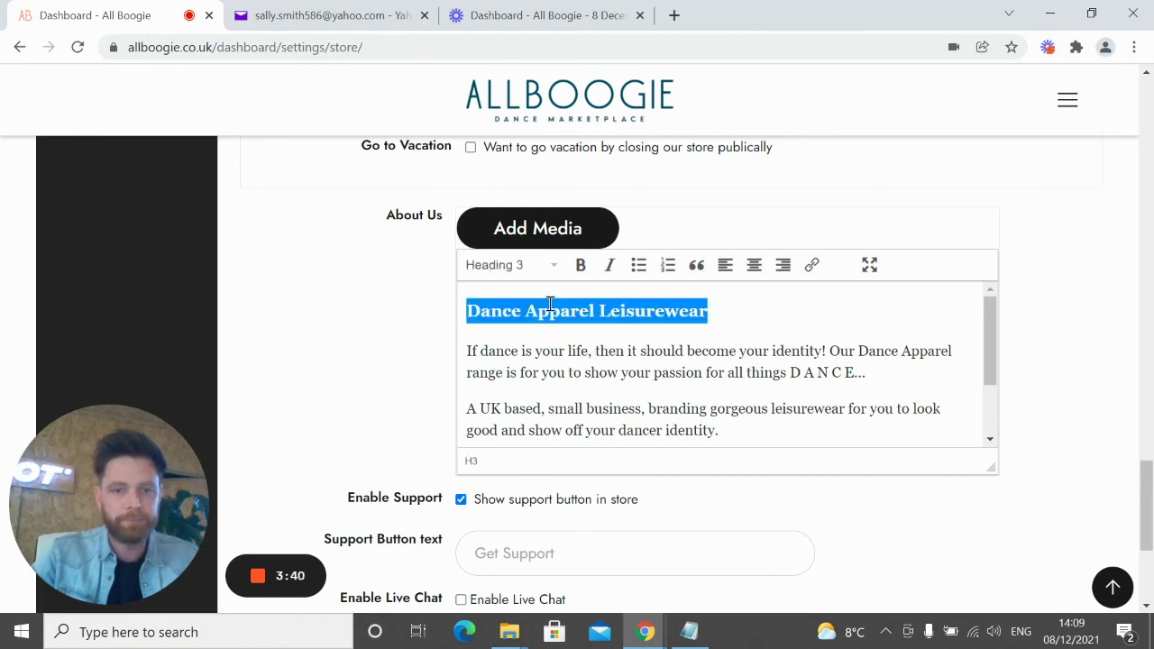
click(534, 351)
scroll(739, 393, down, 1)
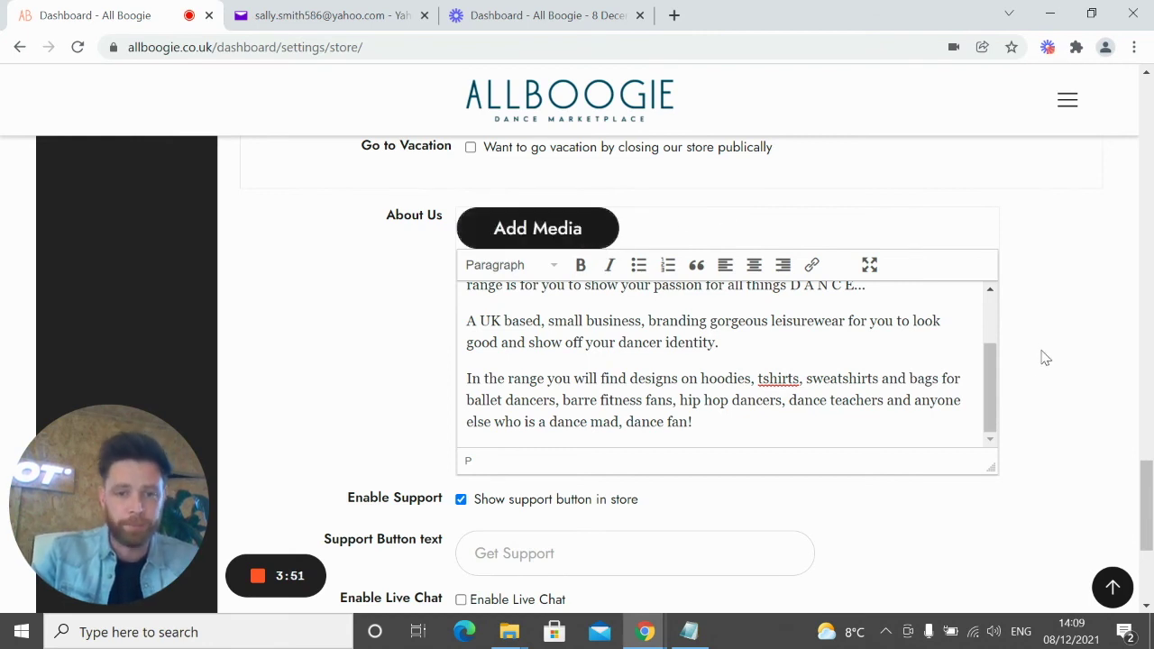
Save the store settings with Update Settings at the bottom of the page
scroll(1040, 388, down, 1)
scroll(1039, 388, down, 2)
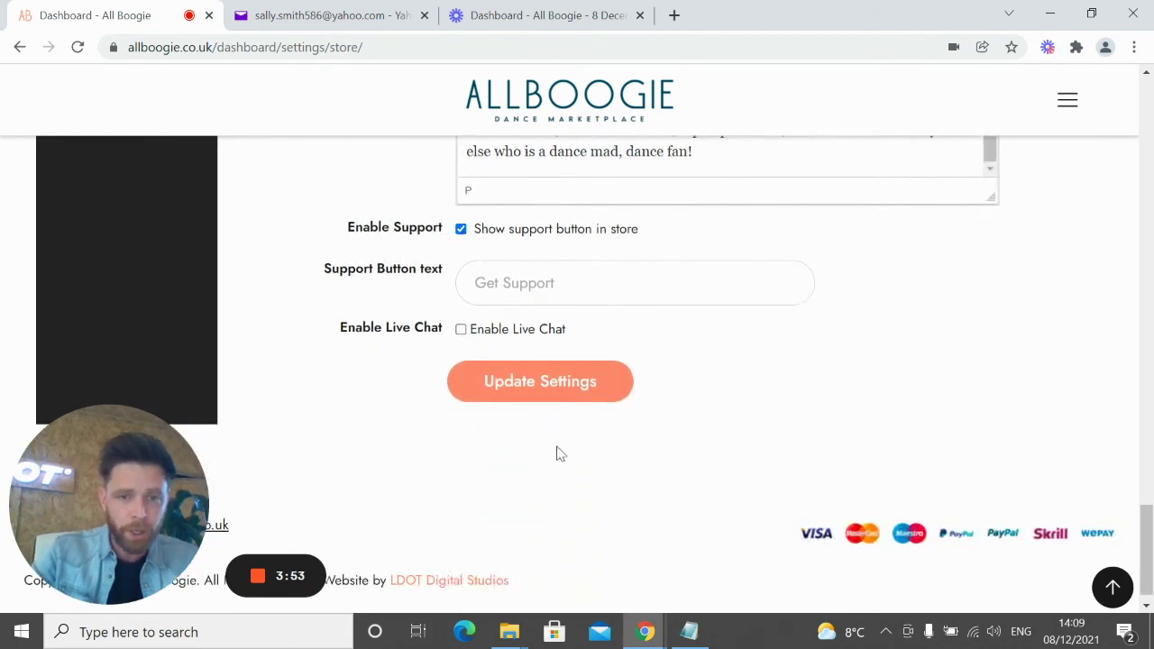
scroll(767, 451, up, 2)
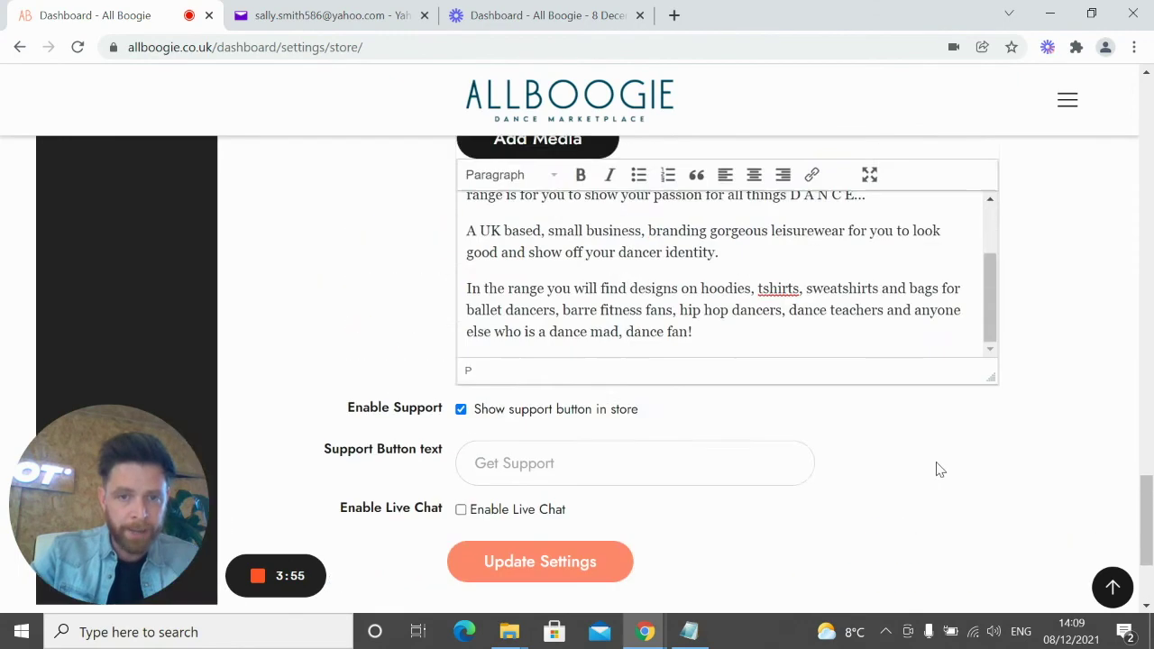
scroll(929, 445, up, 3)
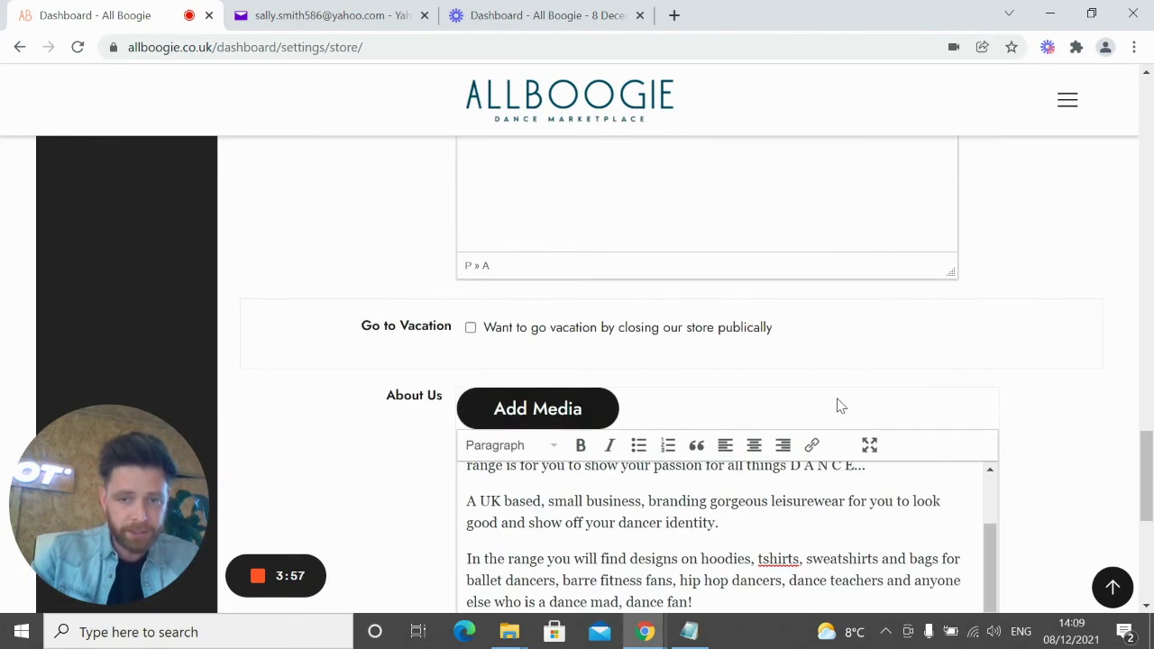
scroll(995, 424, down, 3)
scroll(995, 425, down, 1)
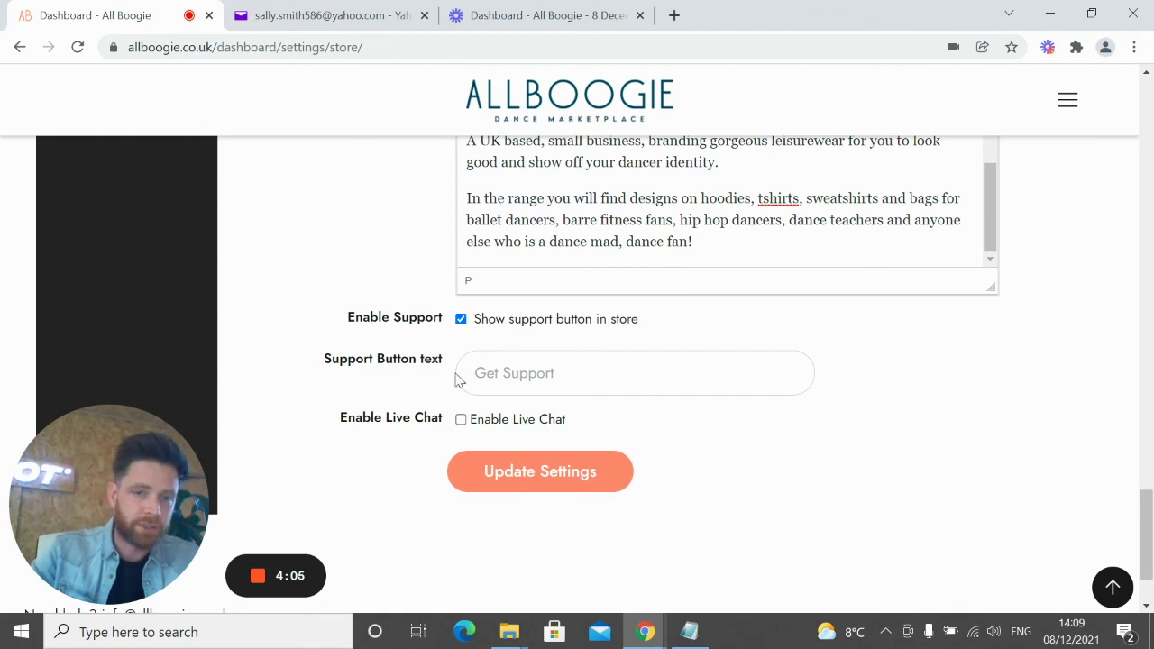
click(593, 485)
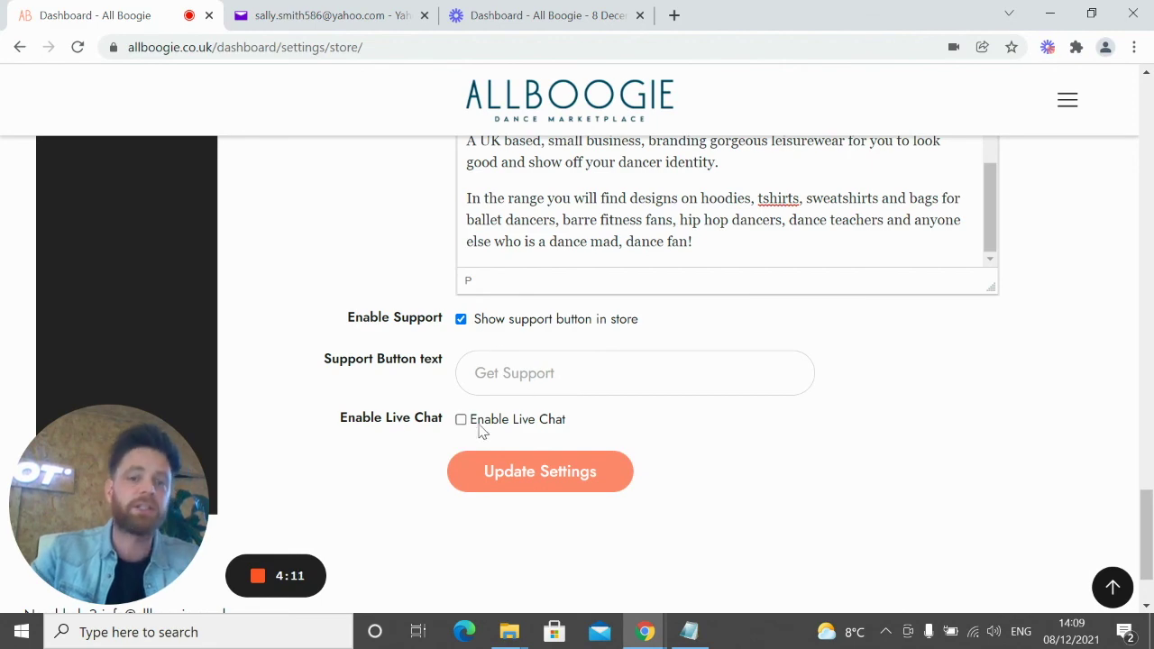
Scroll through the settings to review store support, live chat and the About Us text
scroll(953, 463, up, 2)
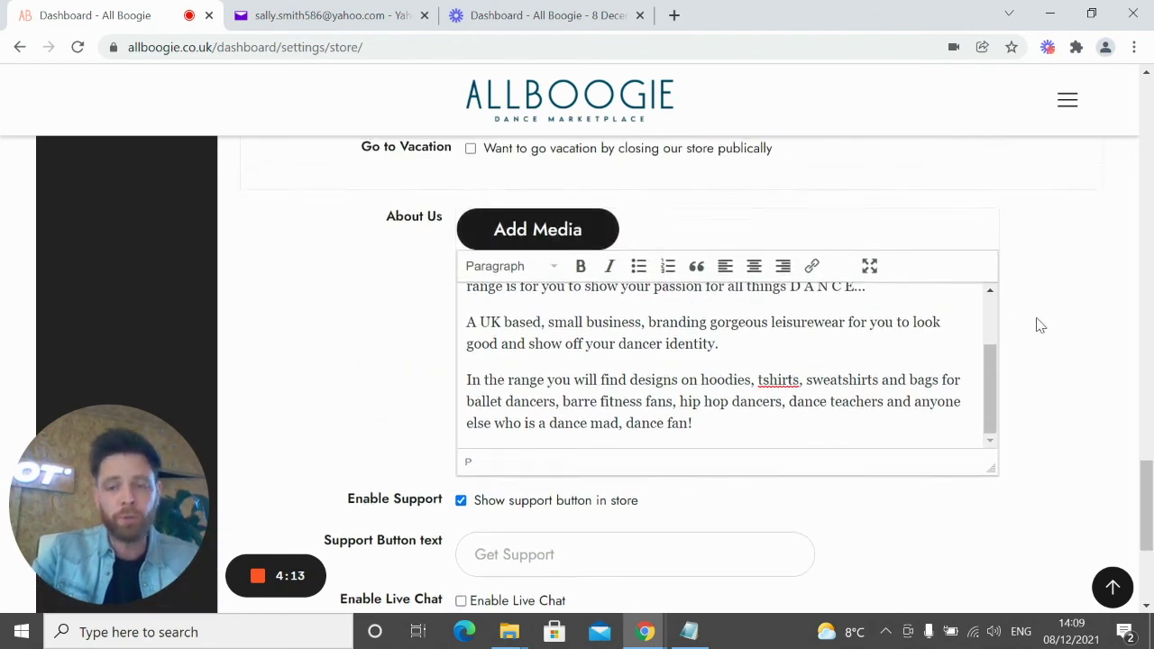
scroll(964, 363, up, 8)
scroll(974, 405, up, 8)
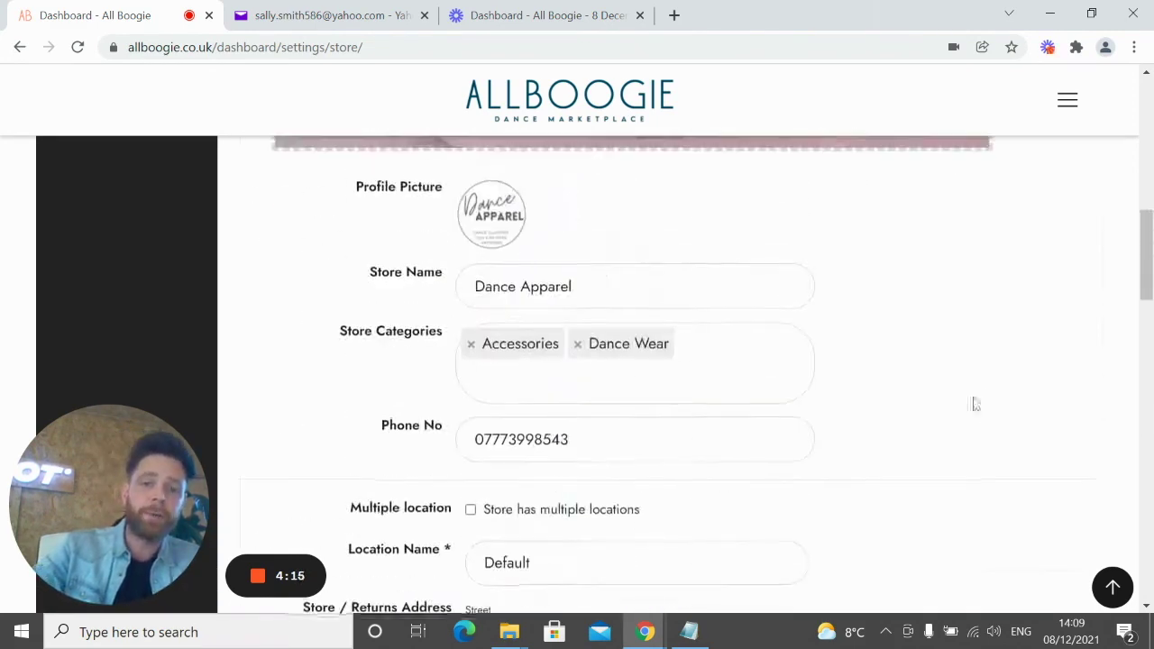
scroll(552, 348, down, 3)
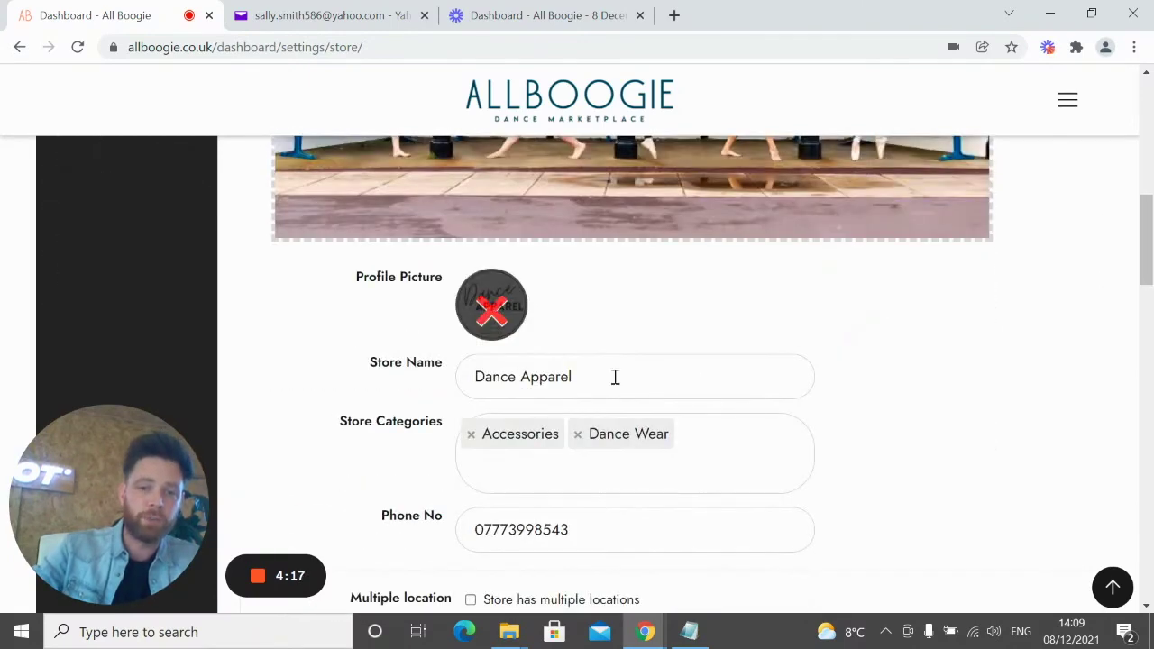
scroll(751, 438, down, 9)
scroll(738, 457, down, 8)
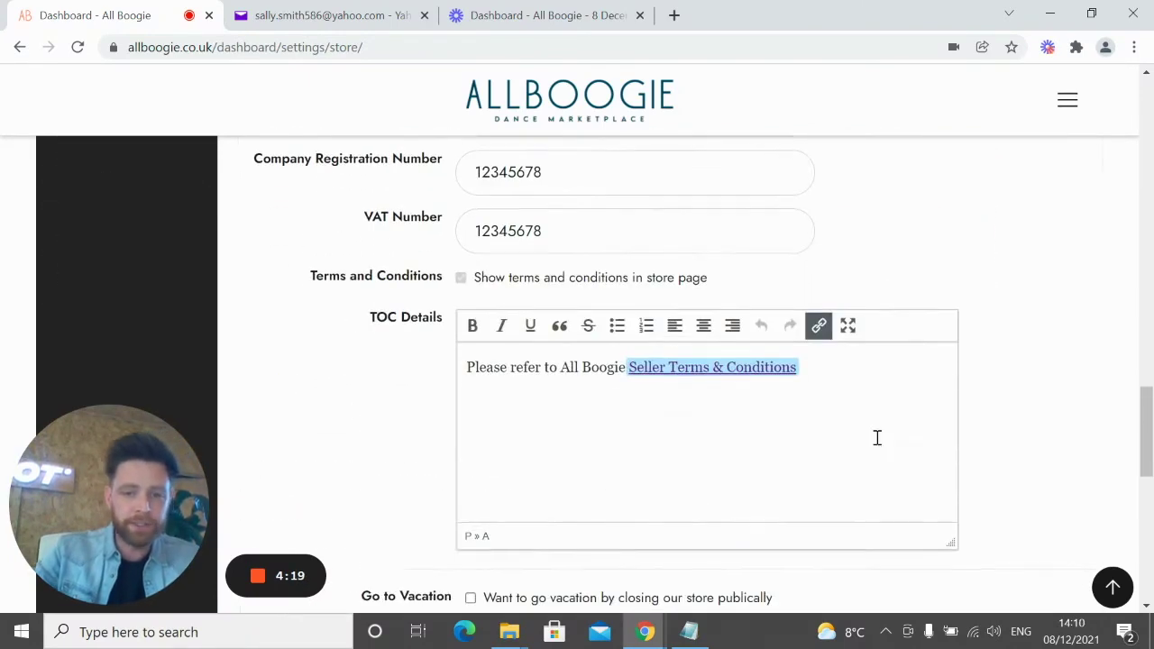
scroll(1020, 437, down, 3)
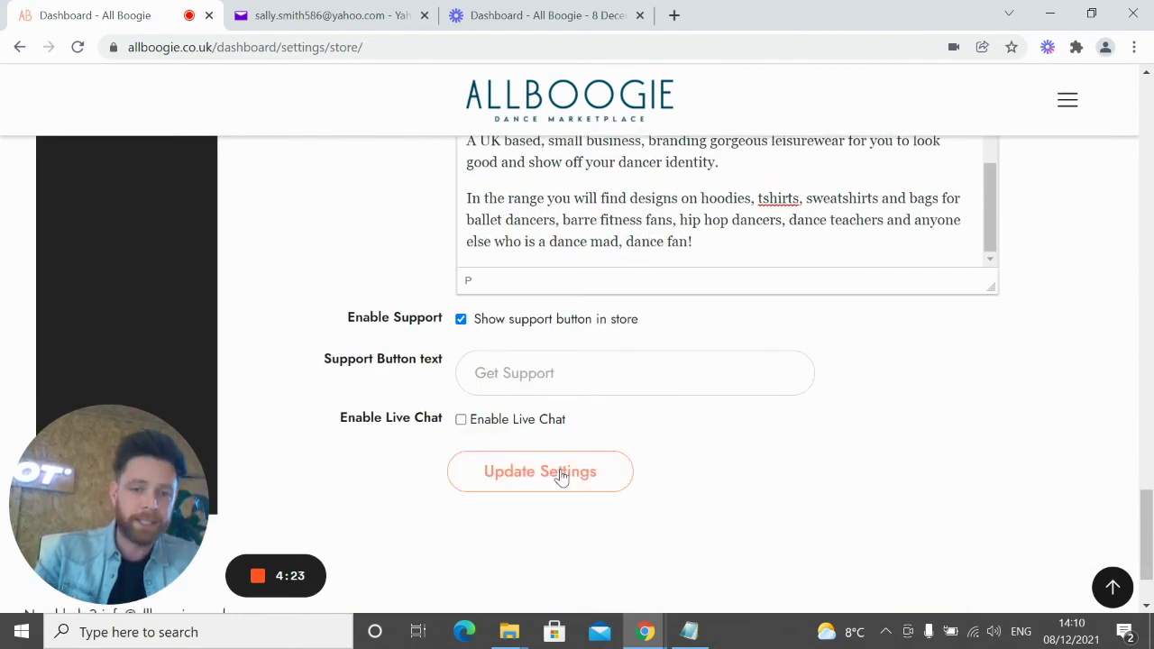
Check the 'saved successfully' message and the account approval notice, with the profile at 90% complete
scroll(561, 476, up, 1)
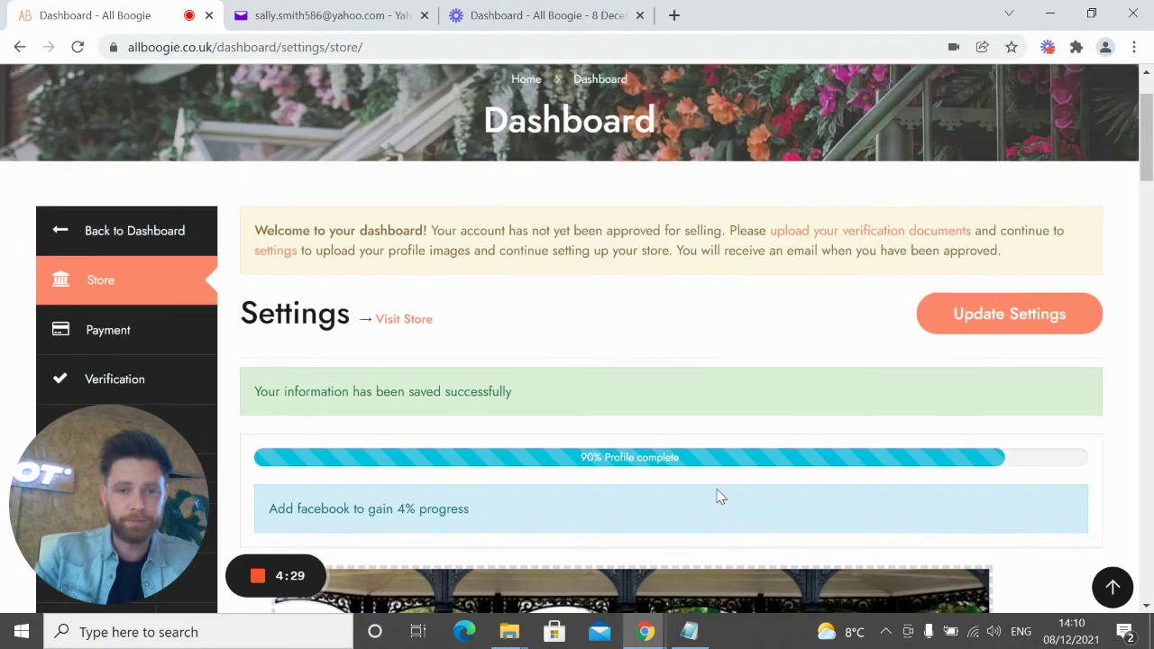
drag(258, 391, 546, 396)
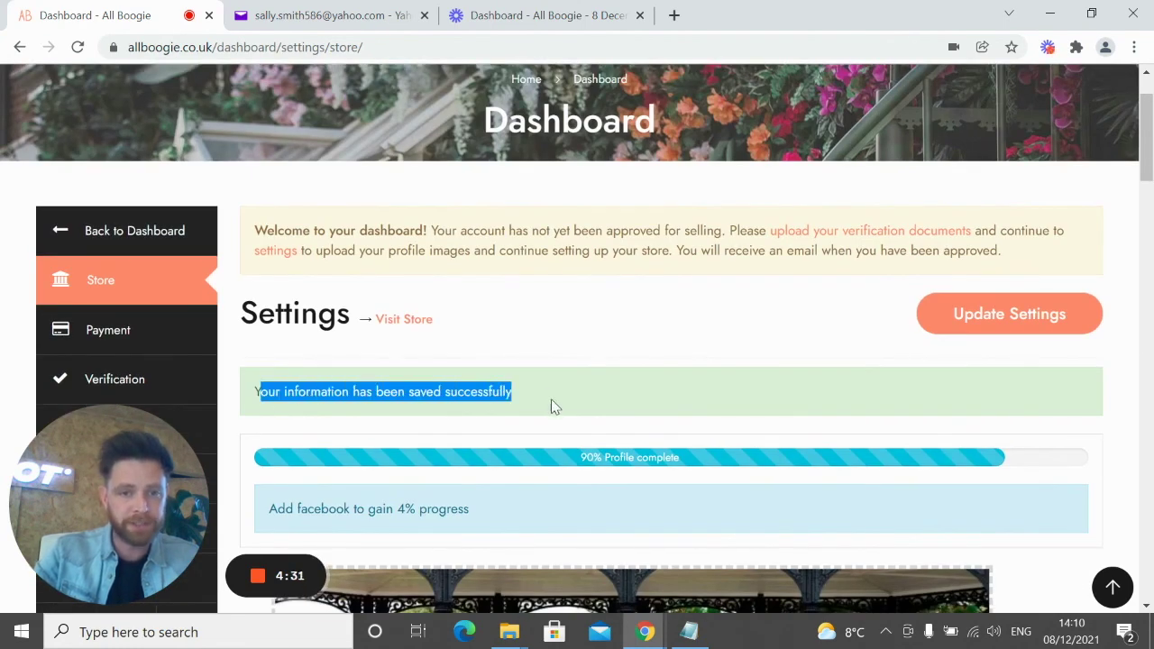
click(561, 404)
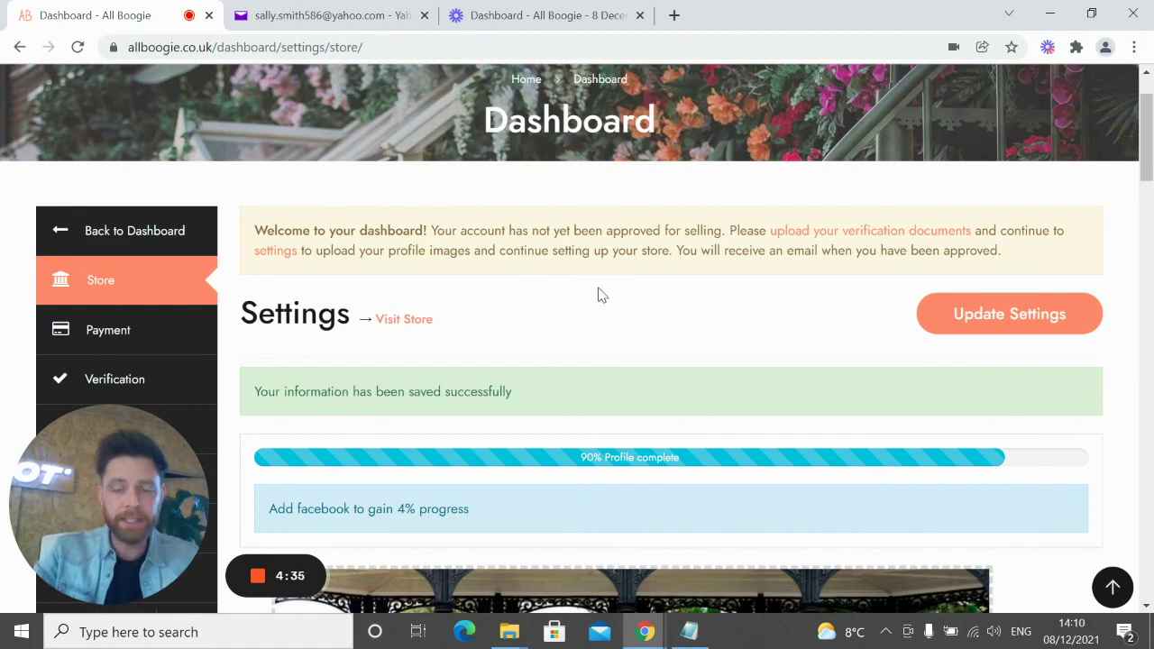
triple_click(609, 249)
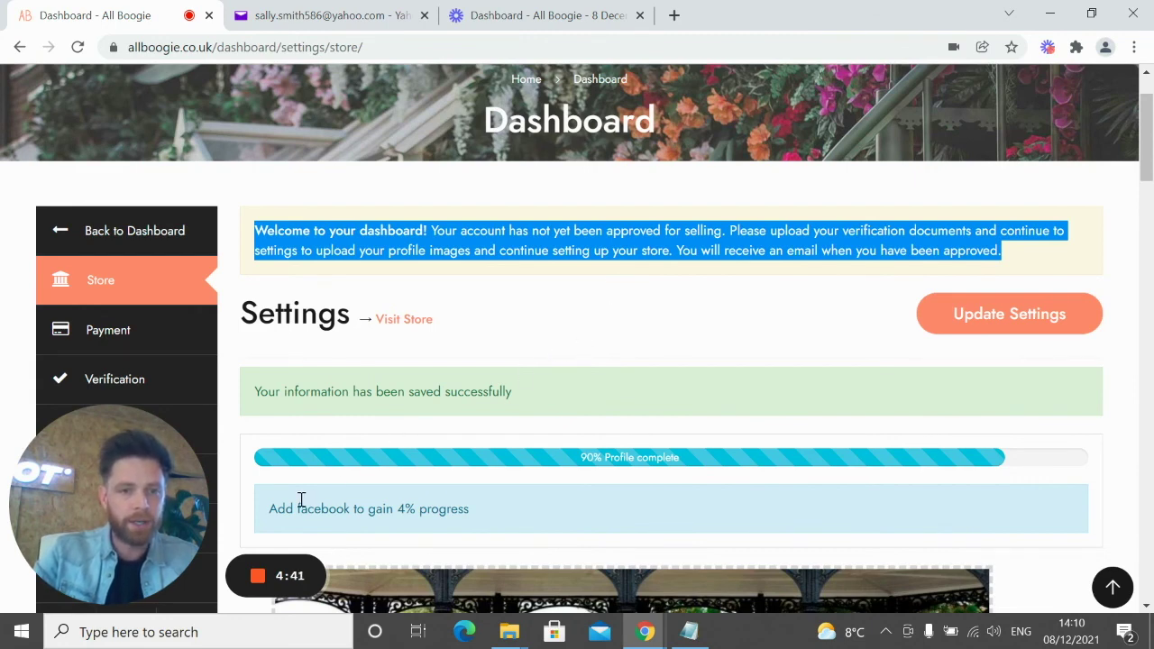
mouse_move(256, 577)
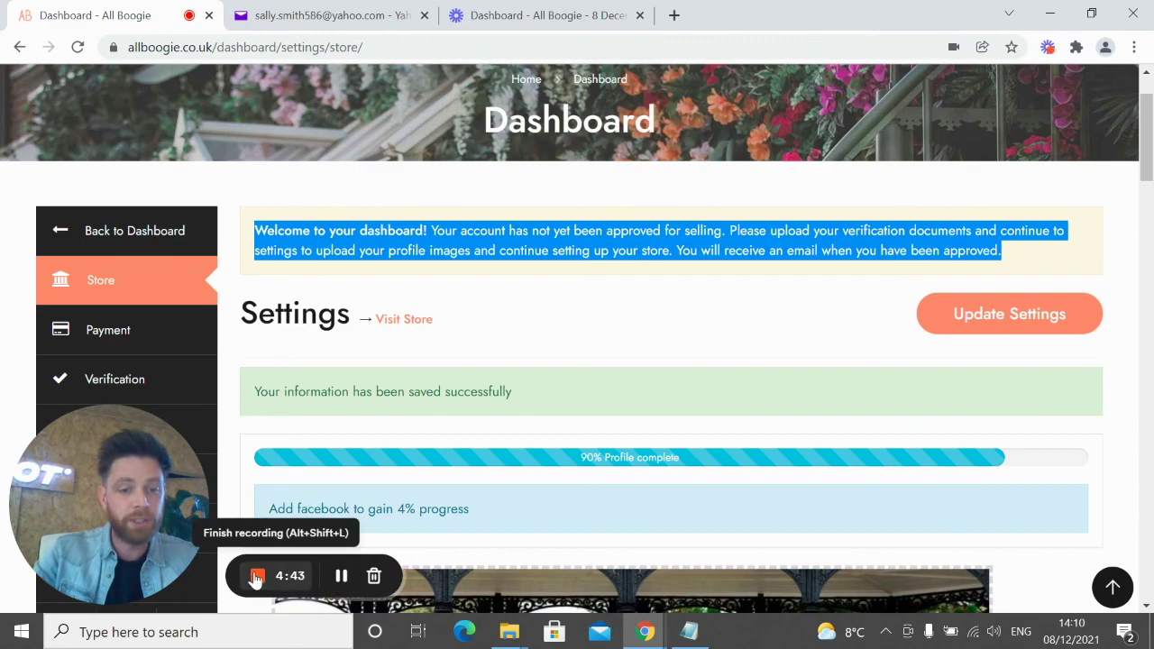